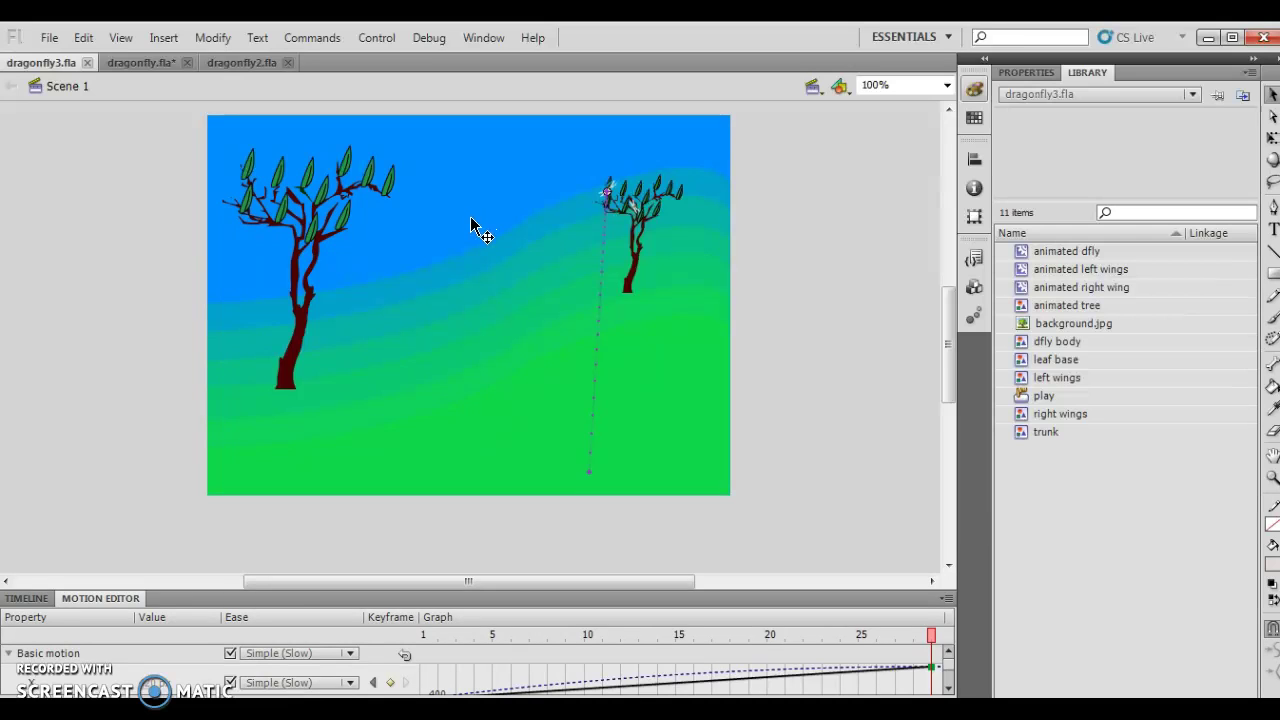
Test-play dragonfly3 with Control > Test Movie > in Flash Professional.
{"action": "left_click", "coordinate": [453, 226]}
{"action": "left_click", "coordinate": [450, 227]}
{"action": "left_click", "coordinate": [390, 38]}
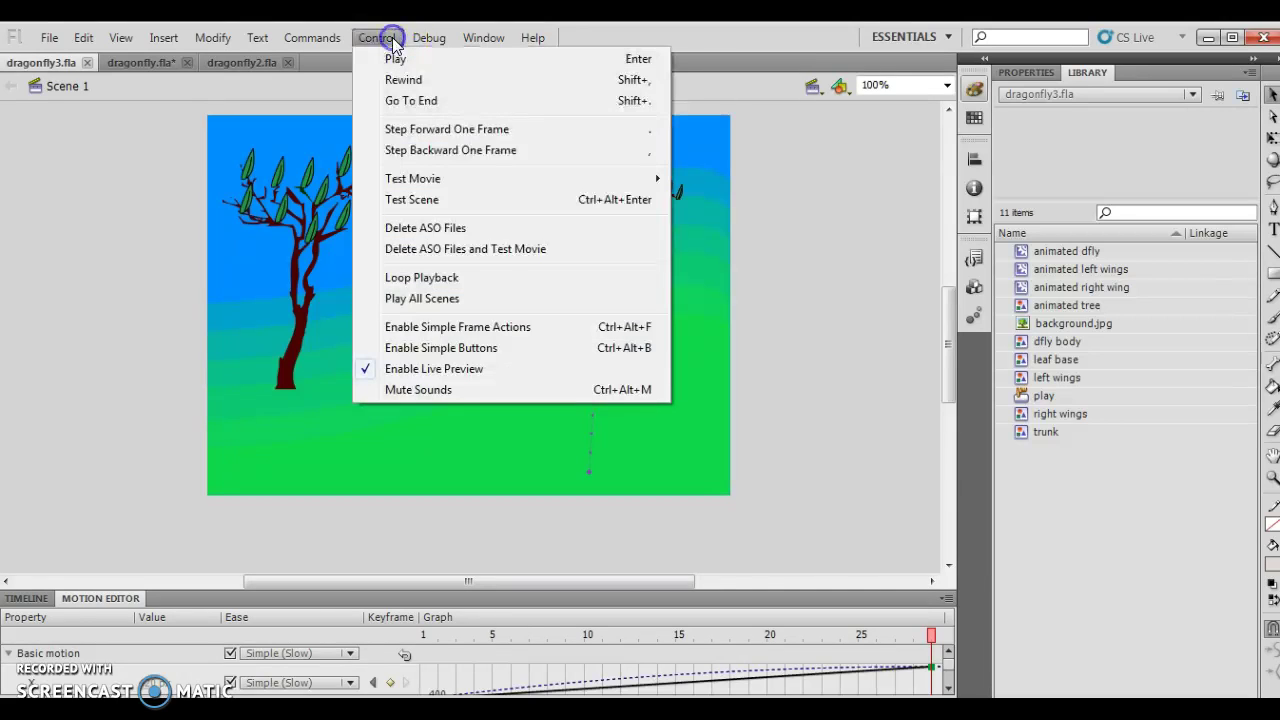
{"action": "mouse_move", "coordinate": [457, 177]}
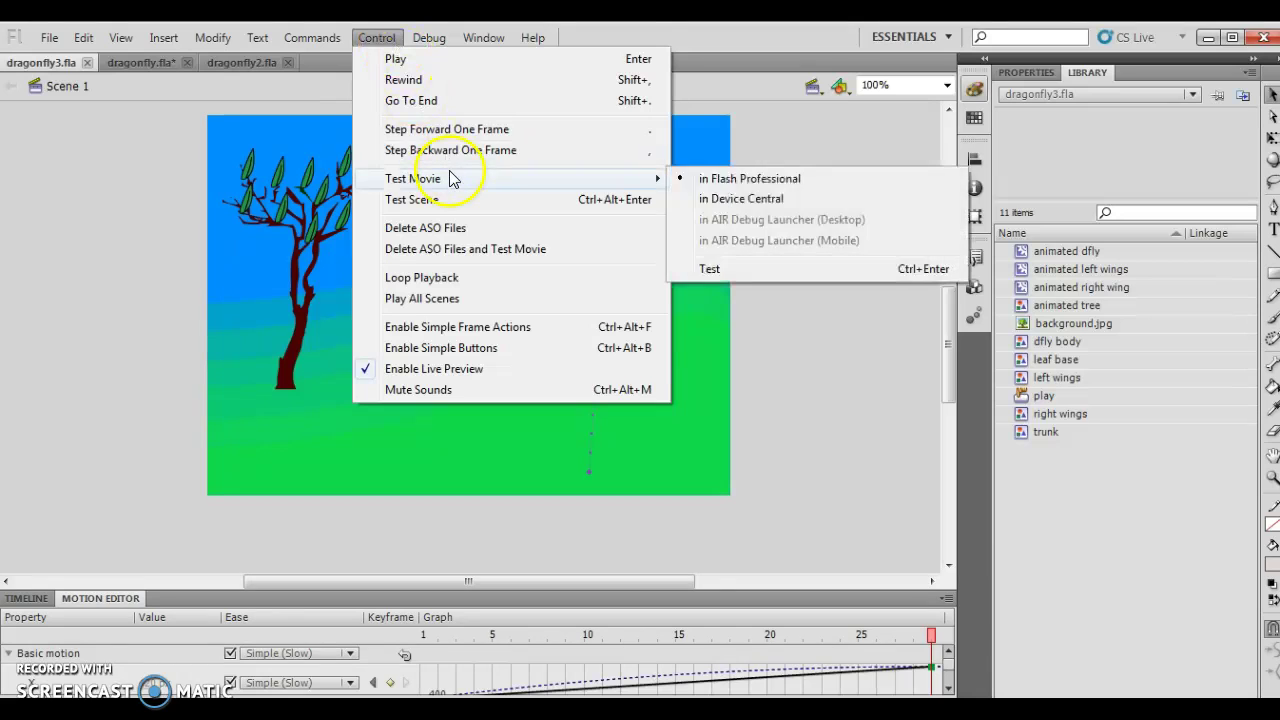
{"action": "left_click", "coordinate": [726, 180]}
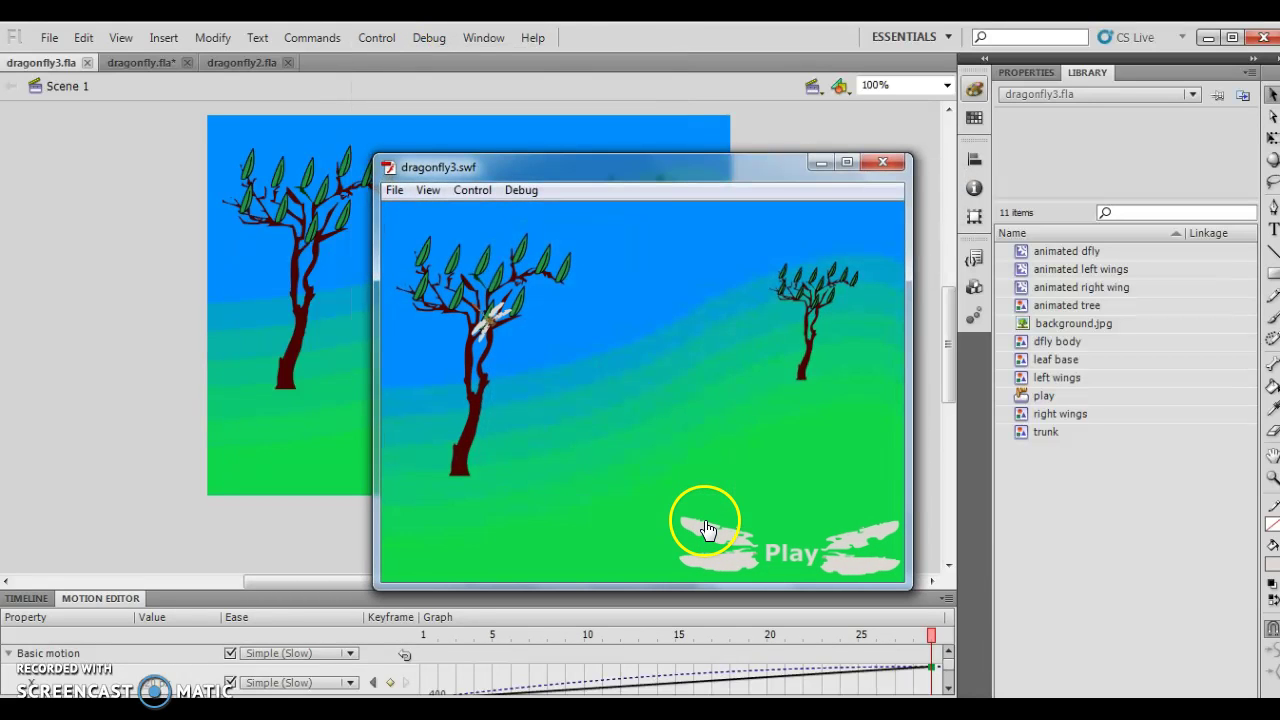
Move the test window, start the game with Play, and steer the dragonfly around both trees.
{"action": "left_click_drag", "start_coordinate": [743, 172], "coordinate": [601, 118]}
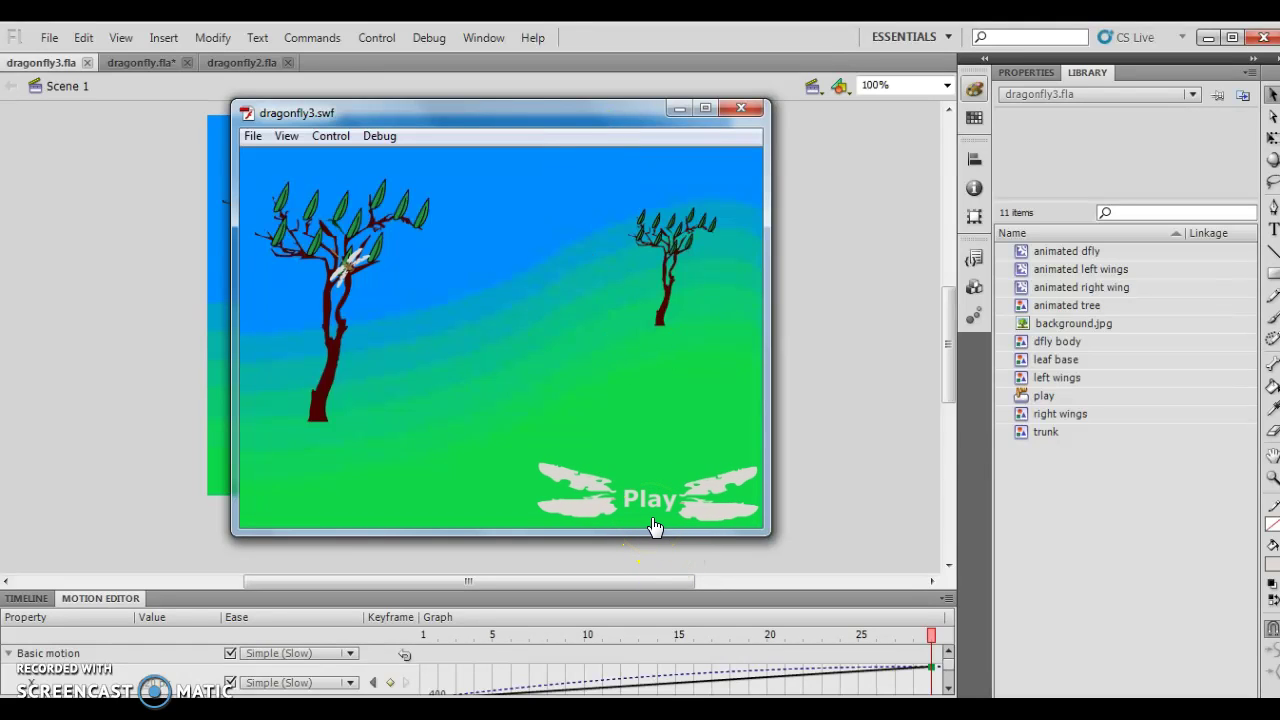
{"action": "left_click", "coordinate": [302, 264]}
{"action": "mouse_move", "coordinate": [302, 264]}
{"action": "left_mouse_down"}
{"action": "mouse_move", "coordinate": [357, 266]}
{"action": "mouse_move", "coordinate": [309, 254]}
{"action": "mouse_move", "coordinate": [320, 243]}
{"action": "mouse_move", "coordinate": [370, 290]}
{"action": "mouse_move", "coordinate": [337, 257]}
{"action": "mouse_move", "coordinate": [355, 279]}
{"action": "mouse_move", "coordinate": [312, 275]}
{"action": "mouse_move", "coordinate": [357, 263]}
{"action": "mouse_move", "coordinate": [352, 294]}
{"action": "left_mouse_up"}
{"action": "mouse_move", "coordinate": [352, 295]}
{"action": "left_mouse_down"}
{"action": "mouse_move", "coordinate": [363, 266]}
{"action": "mouse_move", "coordinate": [343, 263]}
{"action": "mouse_move", "coordinate": [354, 277]}
{"action": "mouse_move", "coordinate": [351, 266]}
{"action": "mouse_move", "coordinate": [571, 277]}
{"action": "mouse_move", "coordinate": [667, 575]}
{"action": "left_mouse_up"}
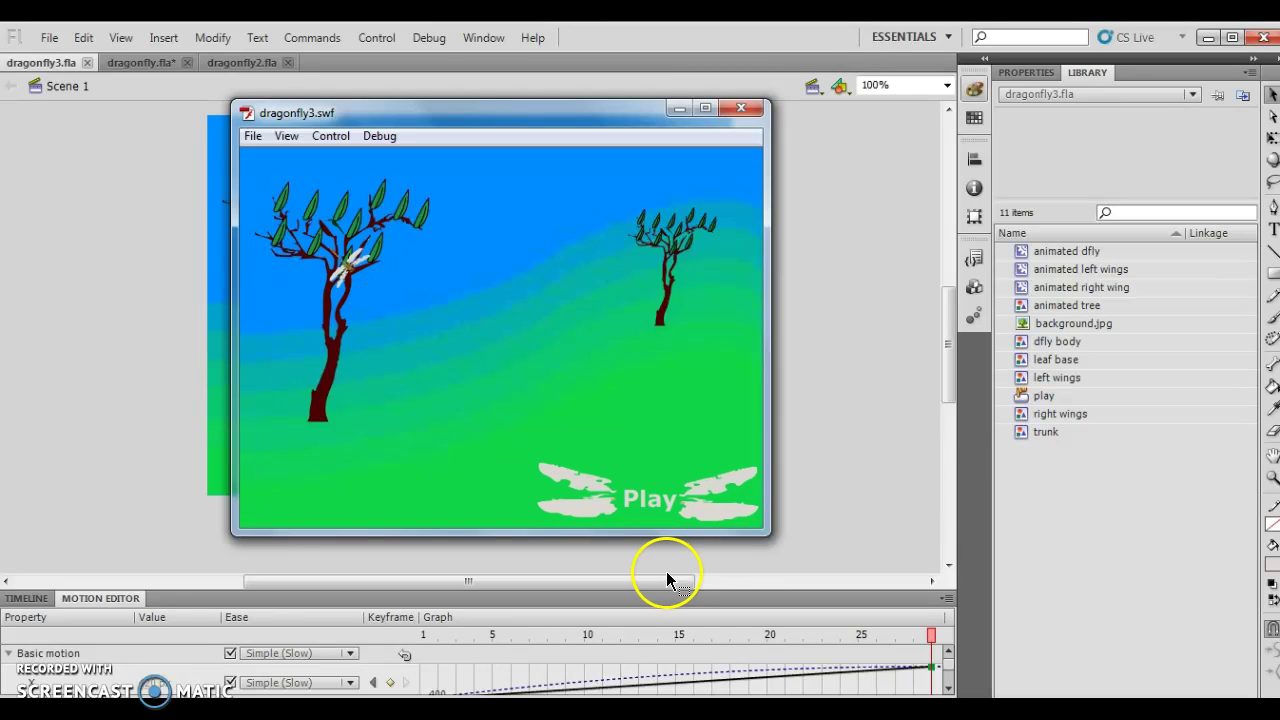
{"action": "left_click", "coordinate": [651, 505]}
{"action": "mouse_move", "coordinate": [651, 505]}
{"action": "left_mouse_down"}
{"action": "mouse_move", "coordinate": [709, 557]}
{"action": "mouse_move", "coordinate": [632, 419]}
{"action": "mouse_move", "coordinate": [589, 295]}
{"action": "mouse_move", "coordinate": [649, 220]}
{"action": "mouse_move", "coordinate": [734, 351]}
{"action": "mouse_move", "coordinate": [694, 500]}
{"action": "mouse_move", "coordinate": [662, 243]}
{"action": "mouse_move", "coordinate": [626, 262]}
{"action": "left_mouse_up"}
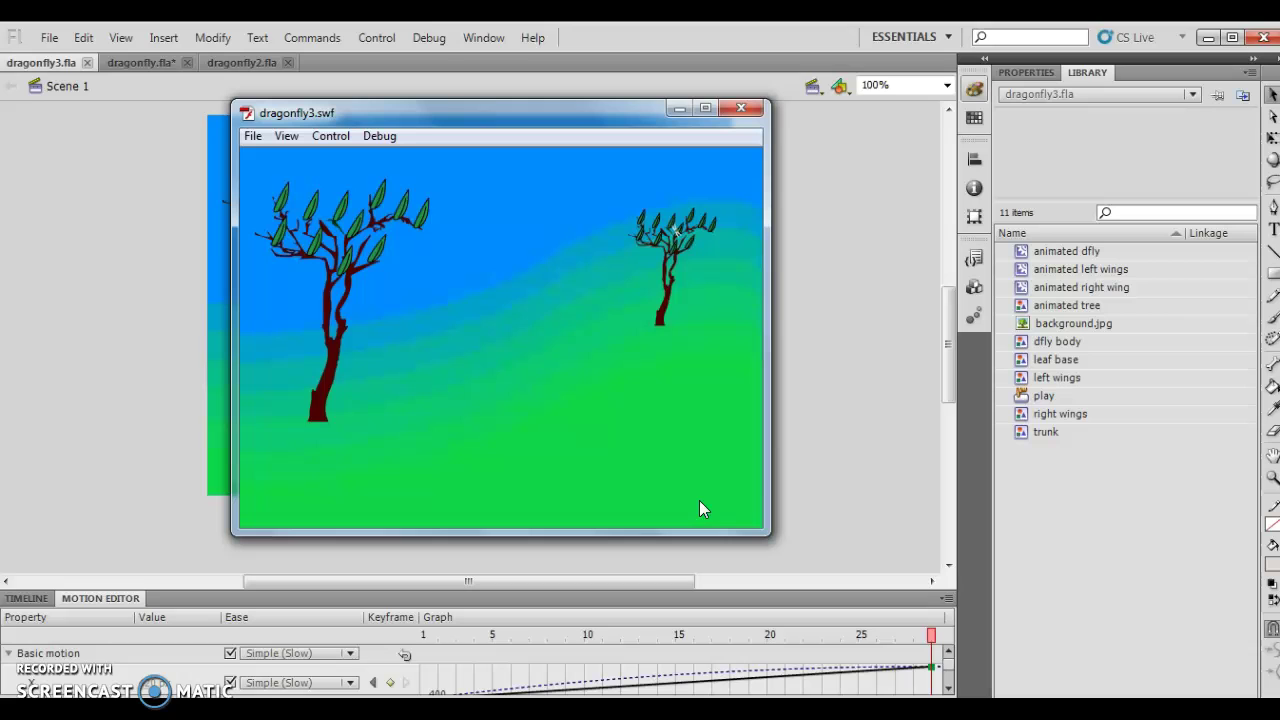
Close the test movie, switch to dragonfly2.fla, and show an enlarged Timeline with all layers.
{"action": "left_click", "coordinate": [745, 108]}
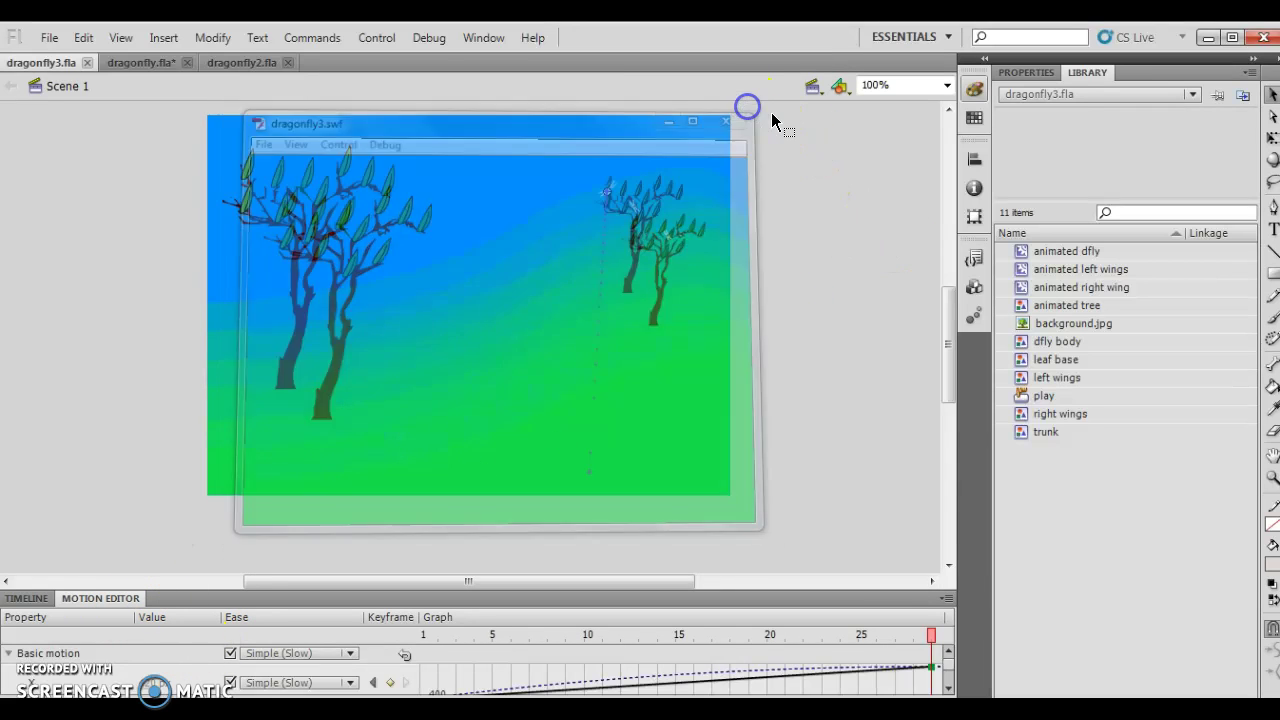
{"action": "left_click", "coordinate": [237, 65]}
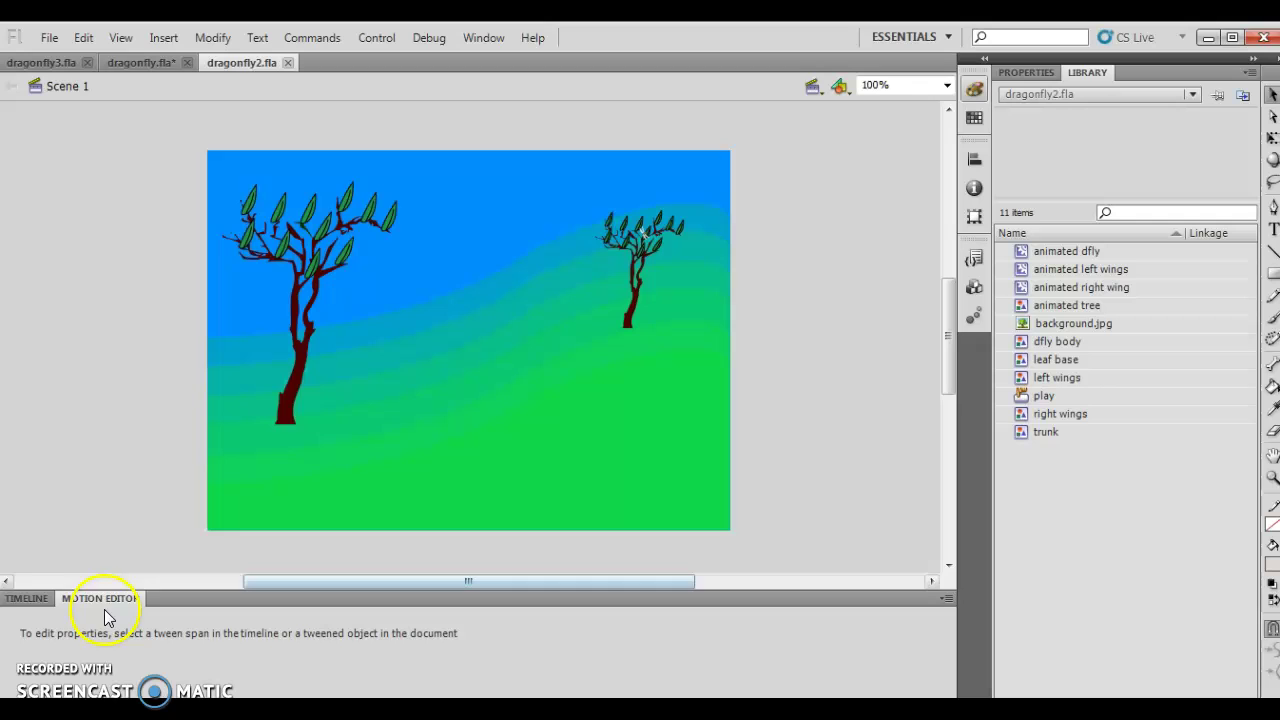
{"action": "left_click", "coordinate": [28, 599]}
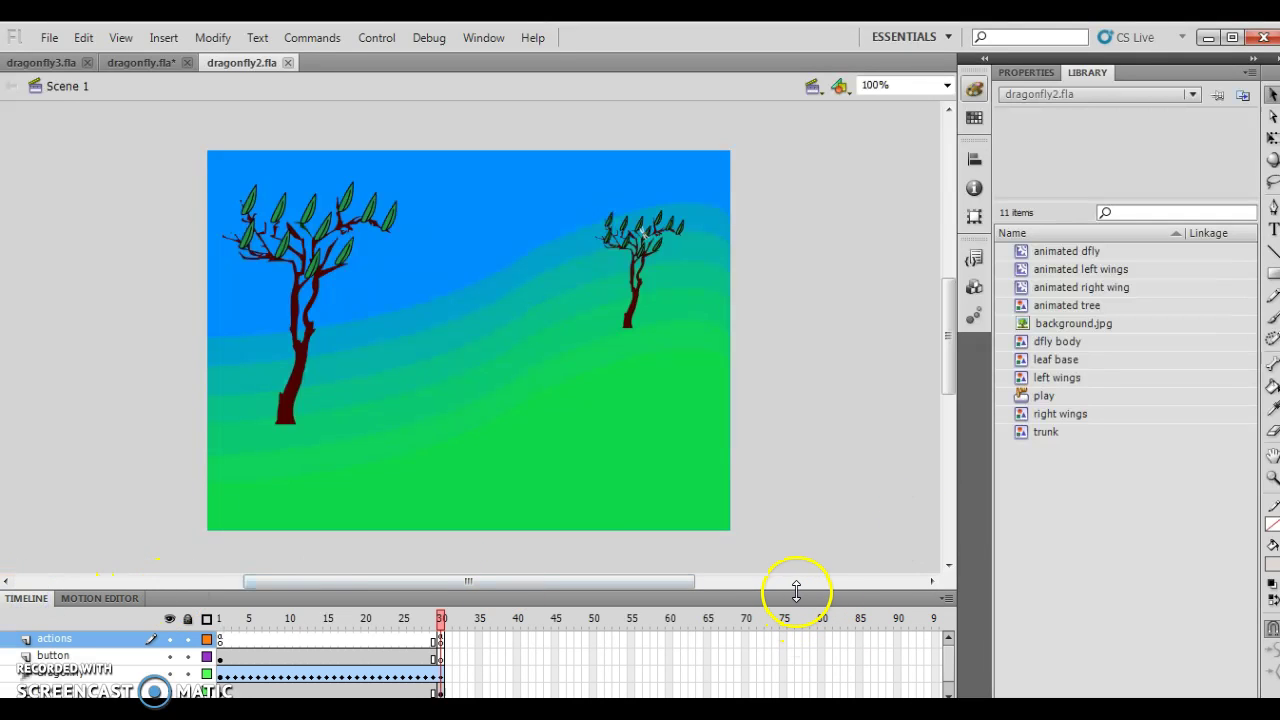
{"action": "left_click_drag", "start_coordinate": [791, 591], "coordinate": [807, 537]}
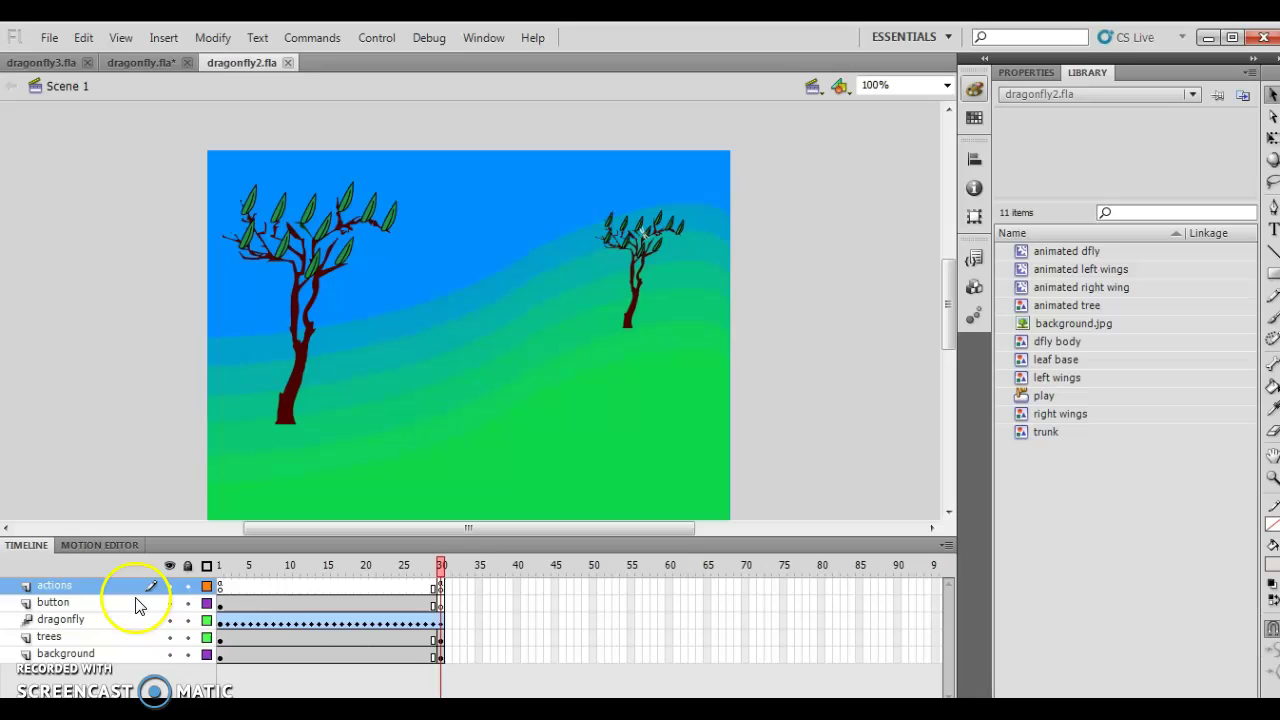
Add a motion tween at button layer frame 1 and a keyframe at frame 30.
{"action": "left_click", "coordinate": [222, 605]}
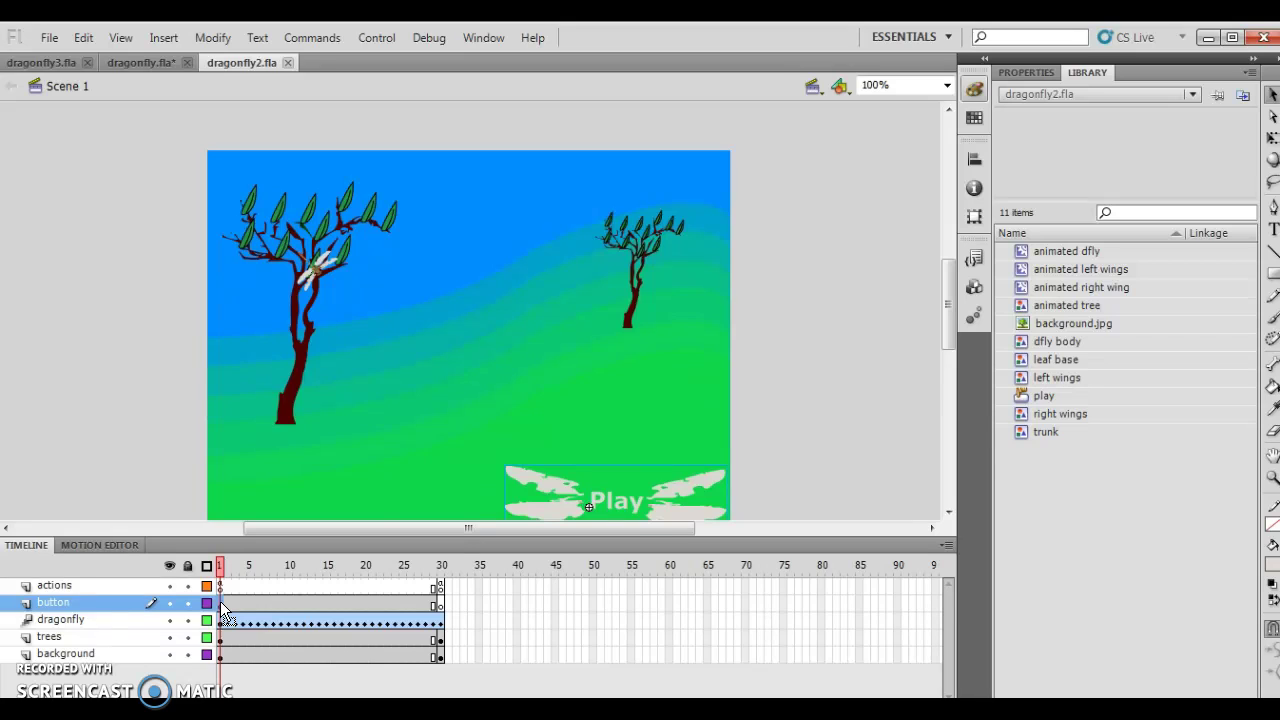
{"action": "left_click", "coordinate": [165, 40]}
{"action": "left_click", "coordinate": [195, 89]}
{"action": "left_click", "coordinate": [440, 606]}
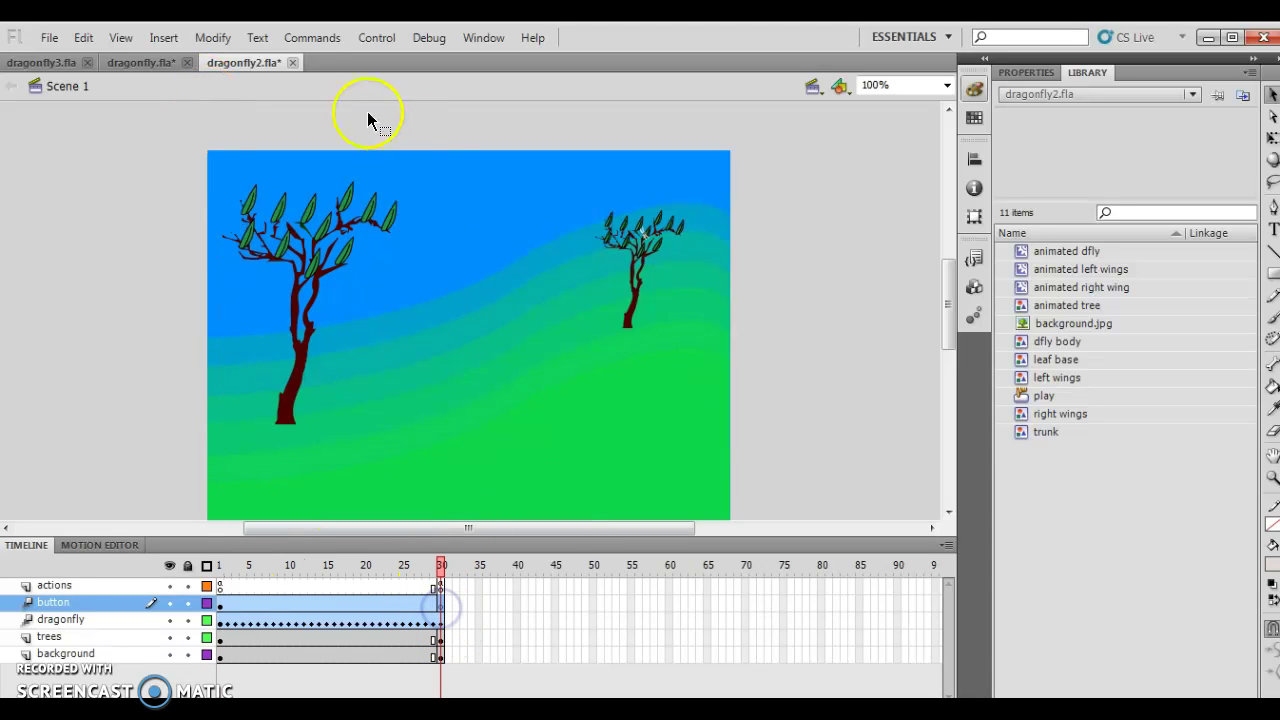
{"action": "left_click", "coordinate": [163, 38]}
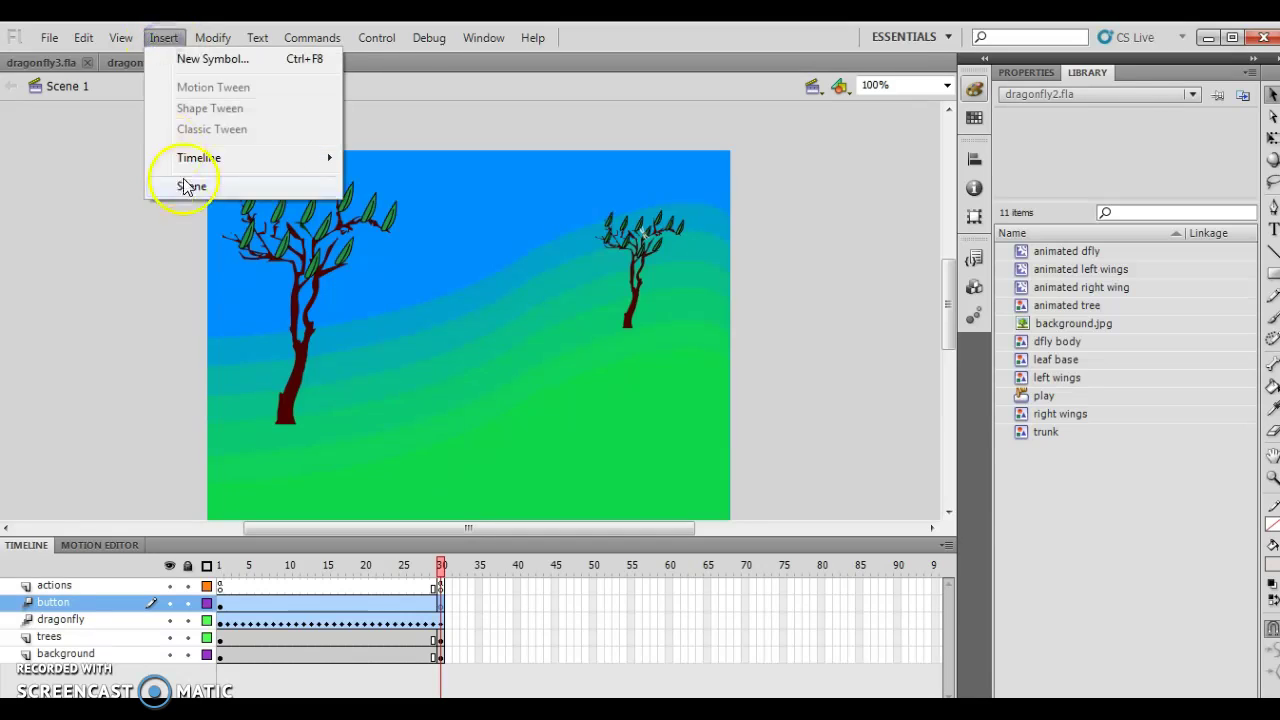
{"action": "mouse_move", "coordinate": [195, 160]}
{"action": "left_click", "coordinate": [417, 228]}
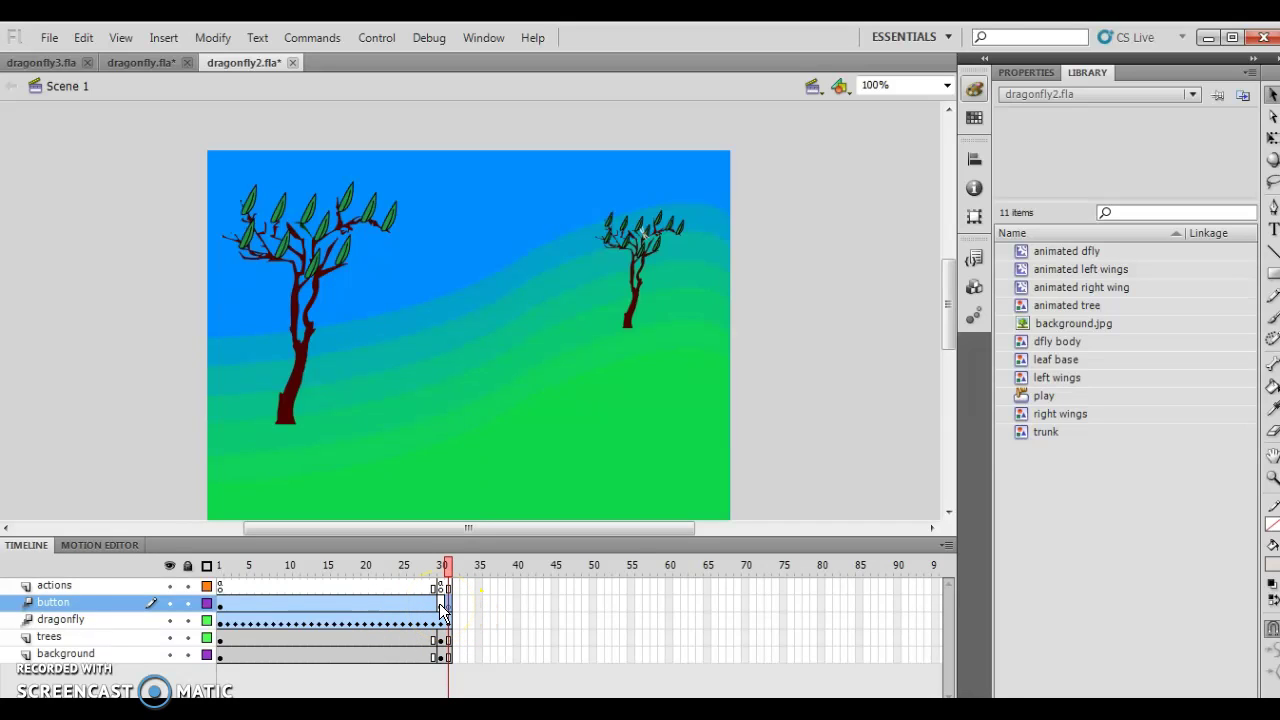
At frame 15, open a taller Motion Editor and scroll through the button tween's property rows.
{"action": "left_click", "coordinate": [297, 605]}
{"action": "left_click", "coordinate": [335, 605]}
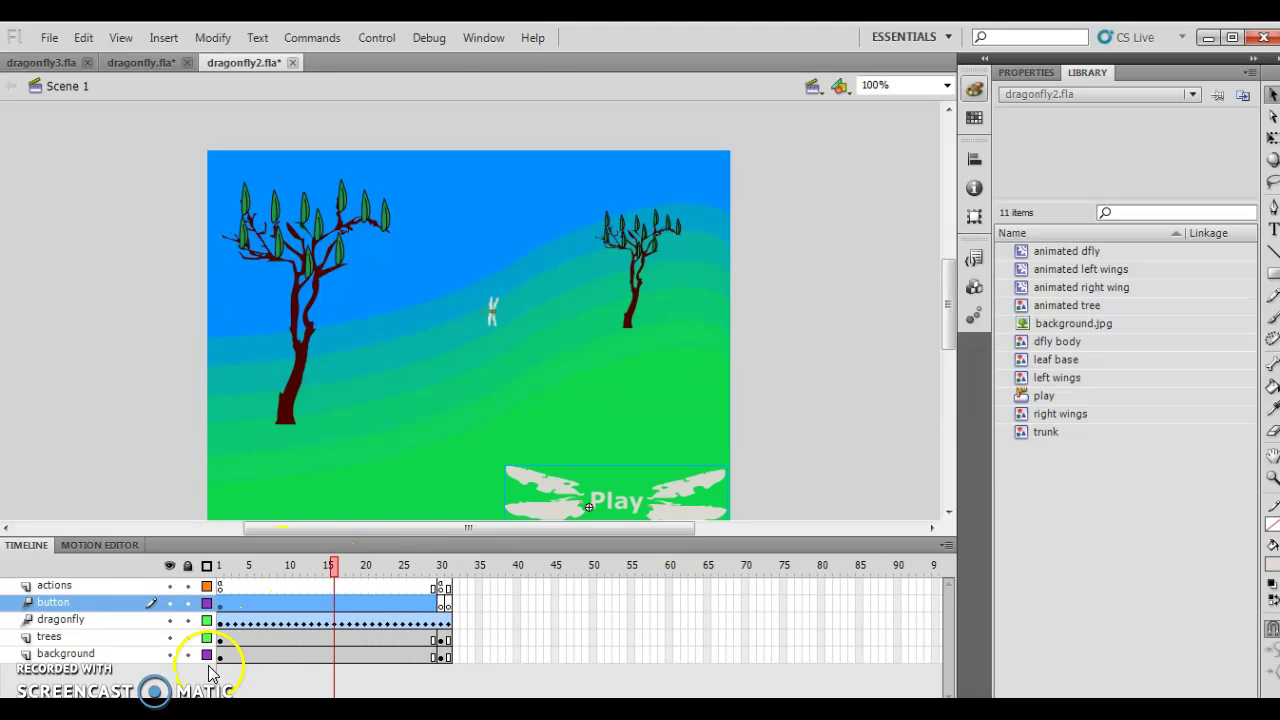
{"action": "left_click", "coordinate": [108, 546]}
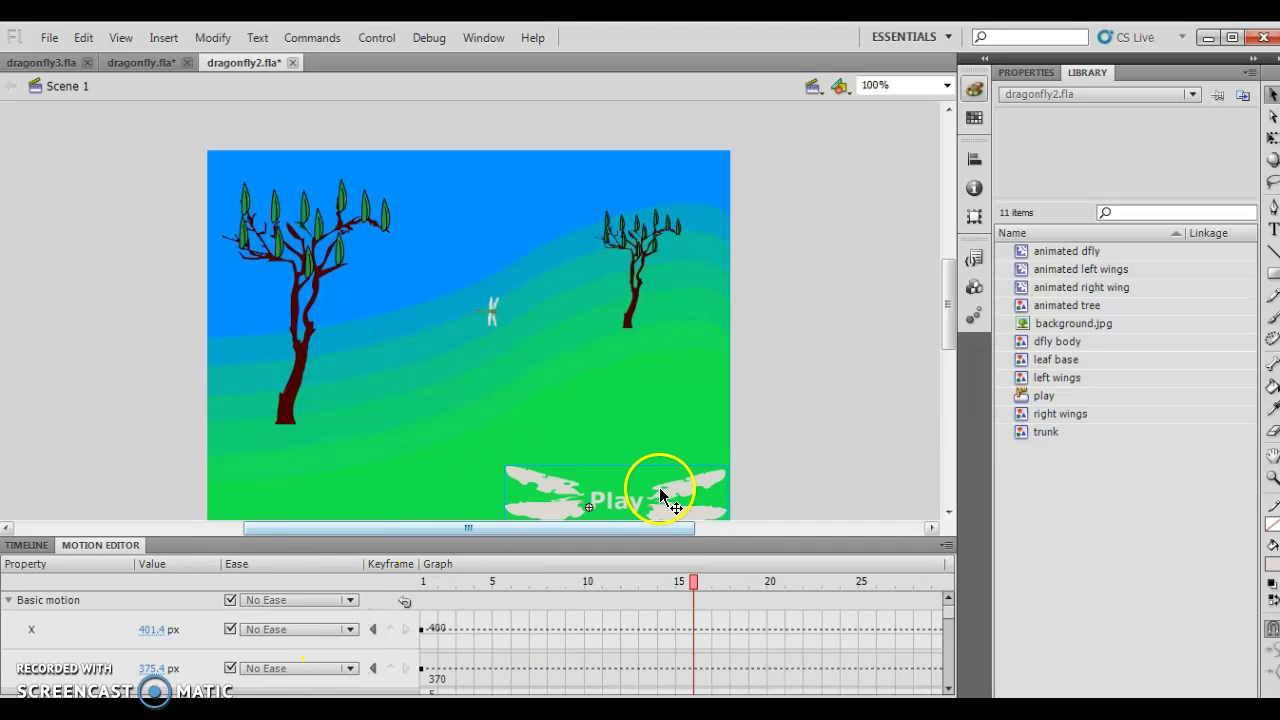
{"action": "left_click_drag", "start_coordinate": [432, 537], "coordinate": [450, 290]}
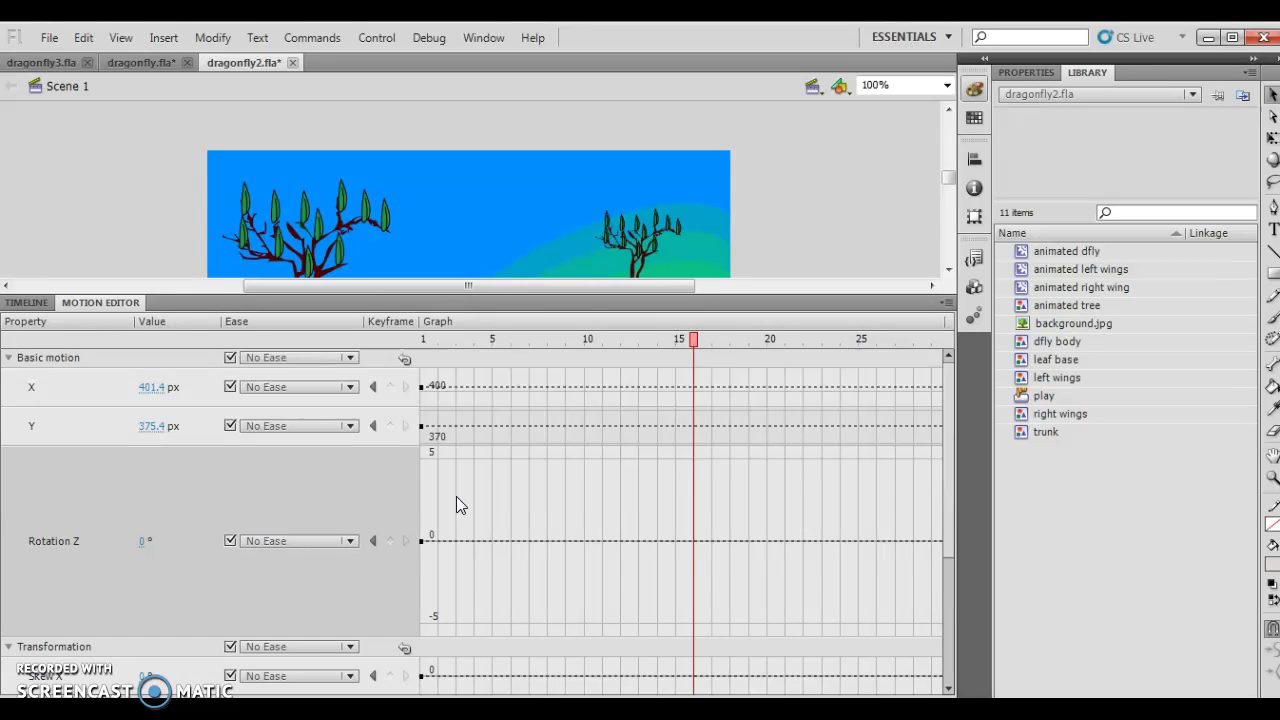
{"action": "left_click", "coordinate": [946, 466]}
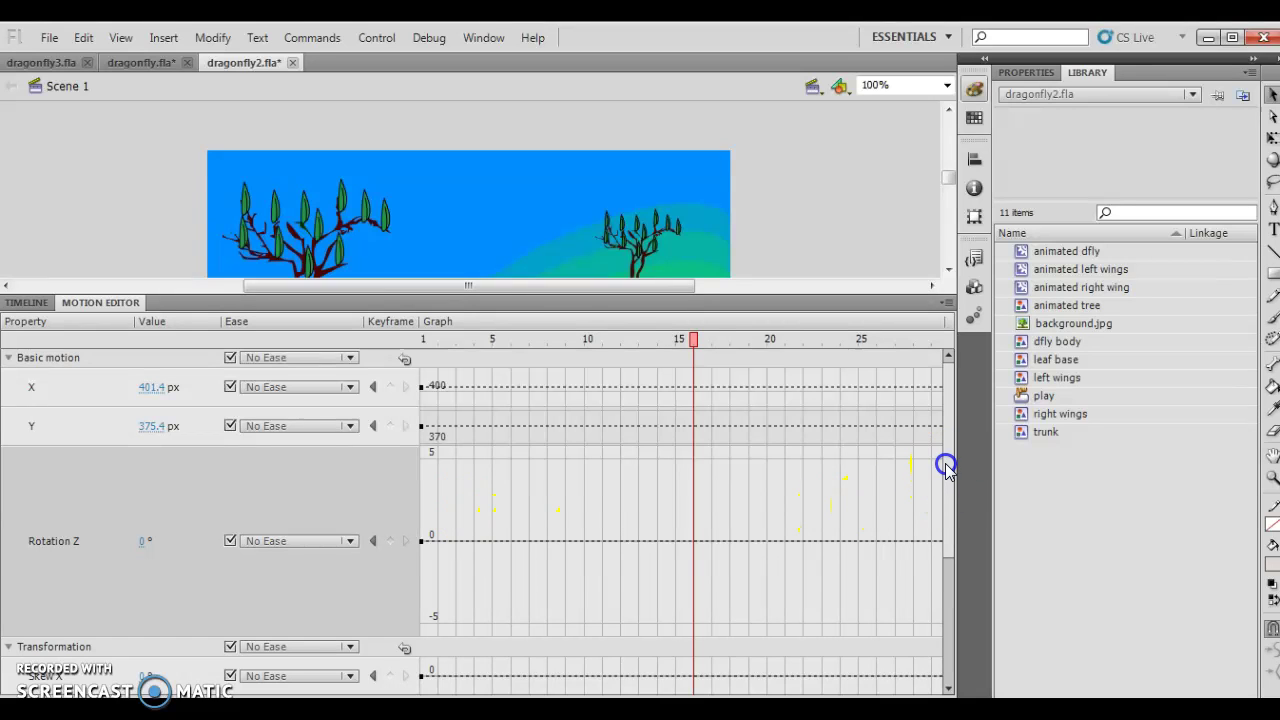
{"action": "left_click_drag", "start_coordinate": [946, 466], "coordinate": [971, 617]}
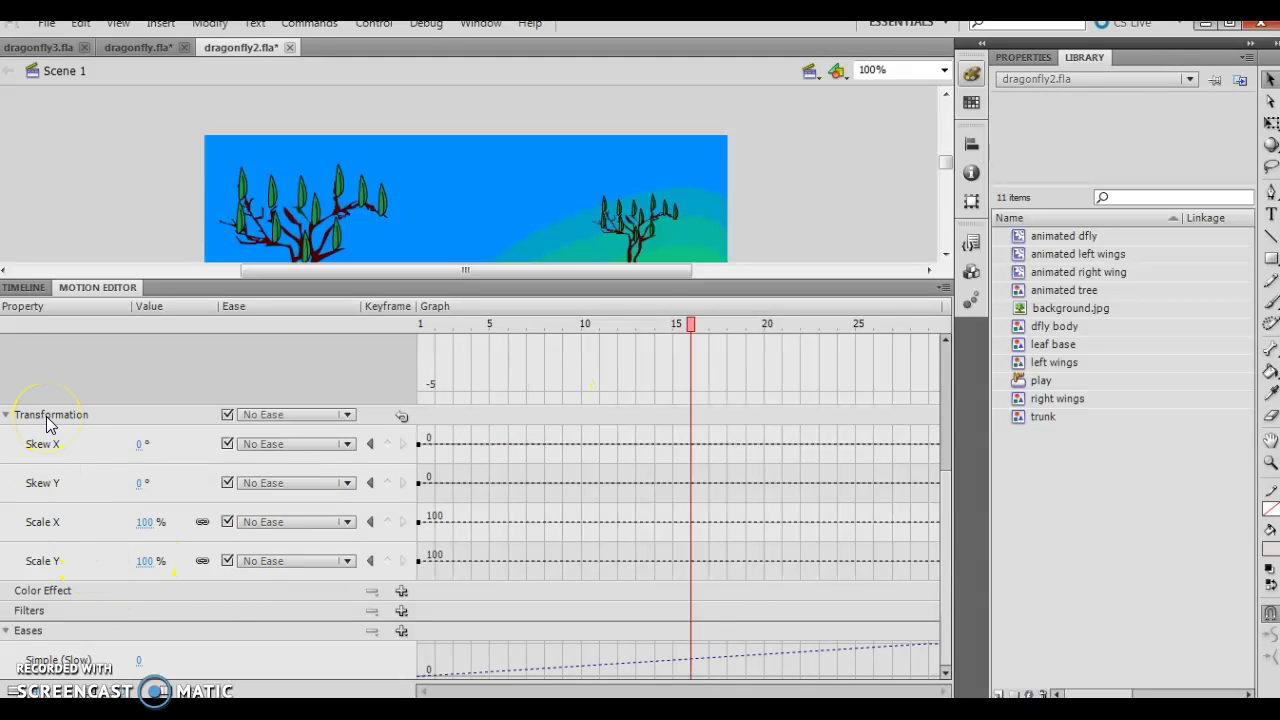
Set the button's Basic motion Y value to 80 px at frame 15.
{"action": "left_click_drag", "start_coordinate": [945, 495], "coordinate": [957, 337]}
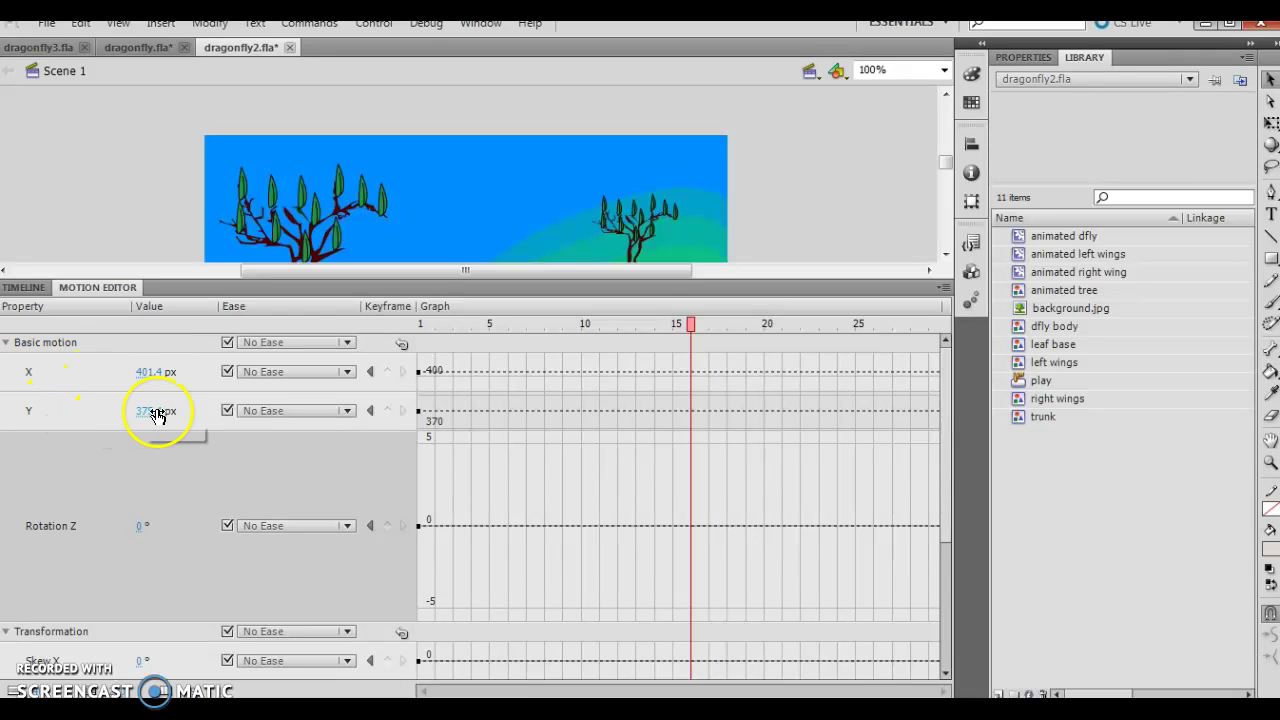
{"action": "mouse_move", "coordinate": [433, 418]}
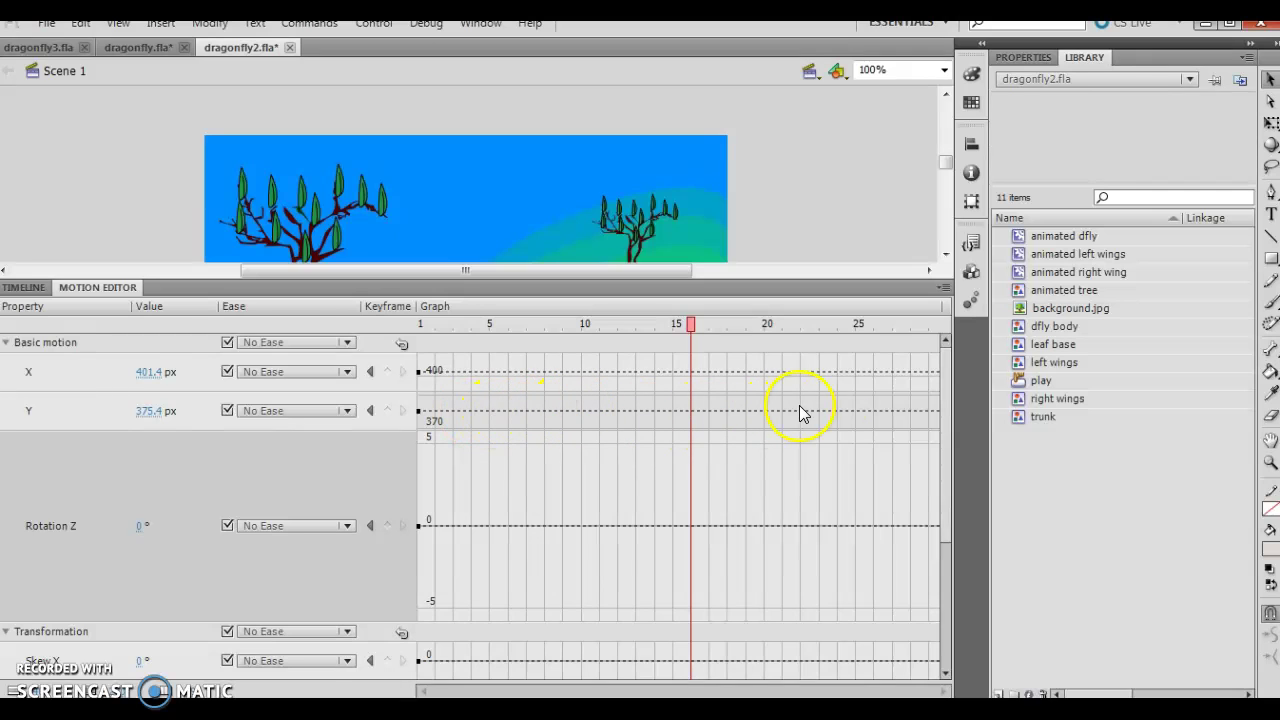
{"action": "left_click", "coordinate": [143, 415]}
{"action": "type", "text": "80"}
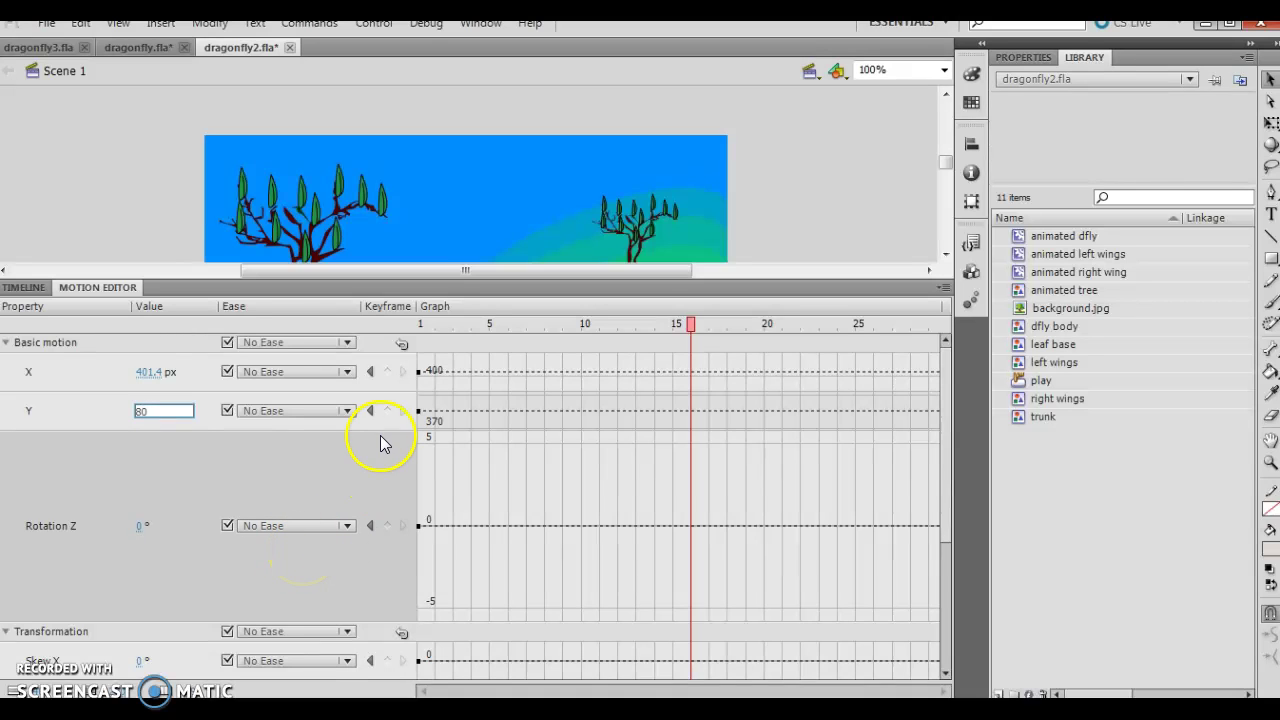
{"action": "left_click", "coordinate": [621, 416]}
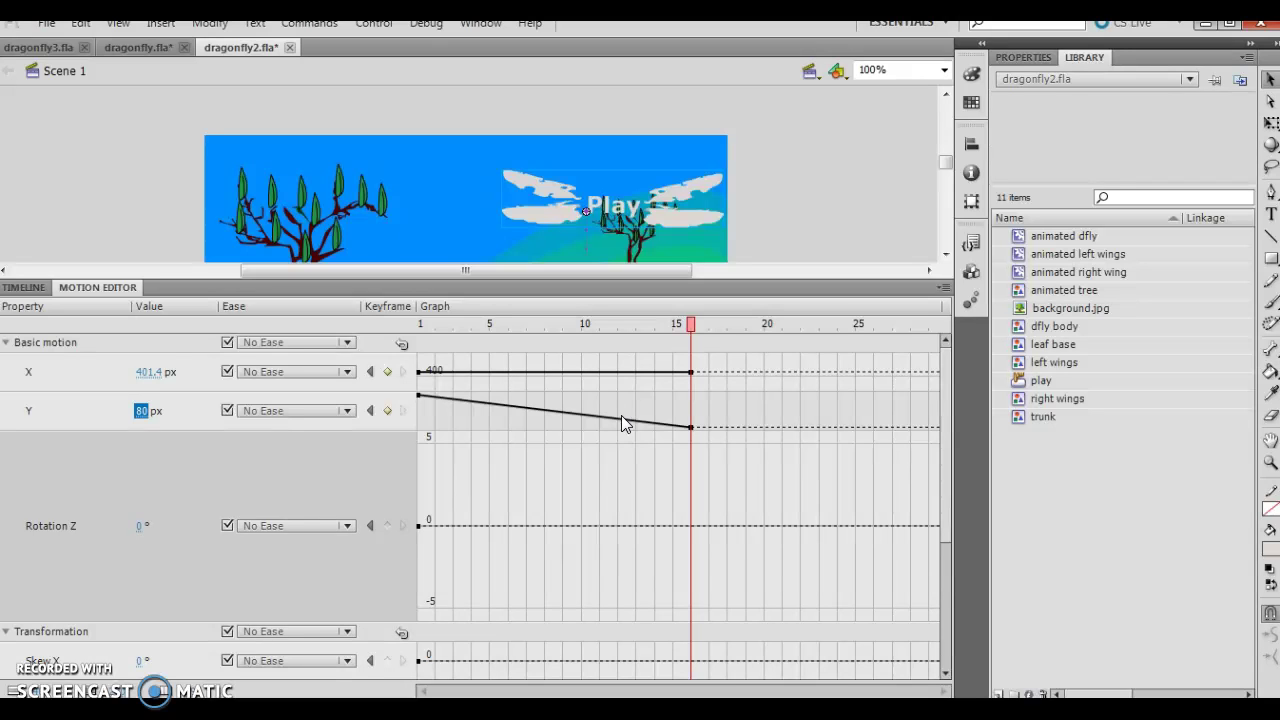
Set the Rotation Z value to 320° at frame 15.
{"action": "left_click", "coordinate": [143, 525]}
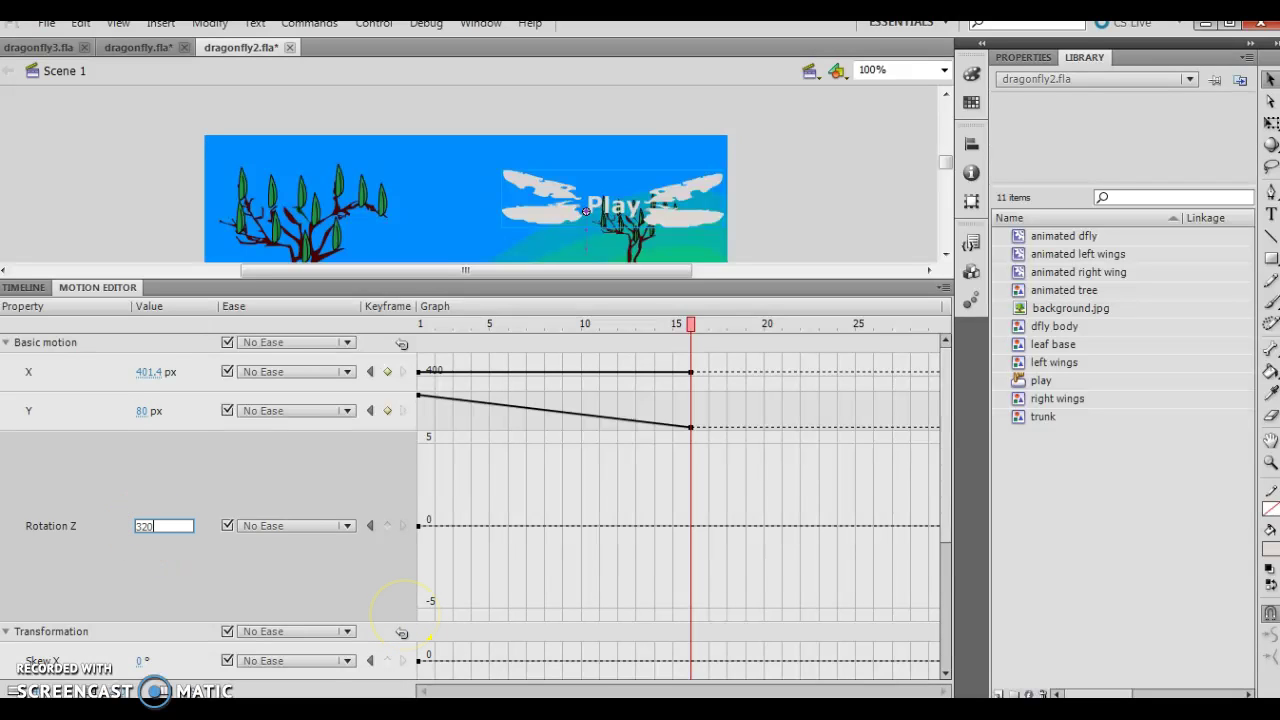
{"action": "left_click", "coordinate": [404, 615]}
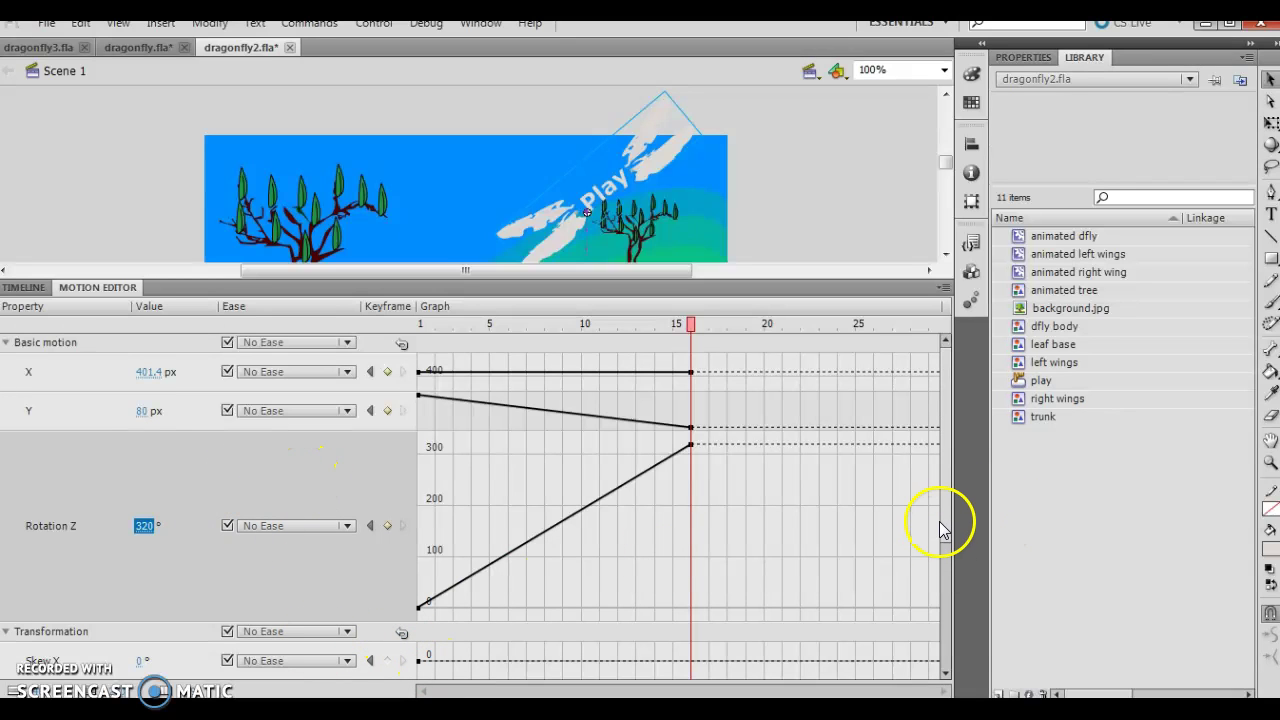
{"action": "left_click_drag", "start_coordinate": [943, 512], "coordinate": [943, 606]}
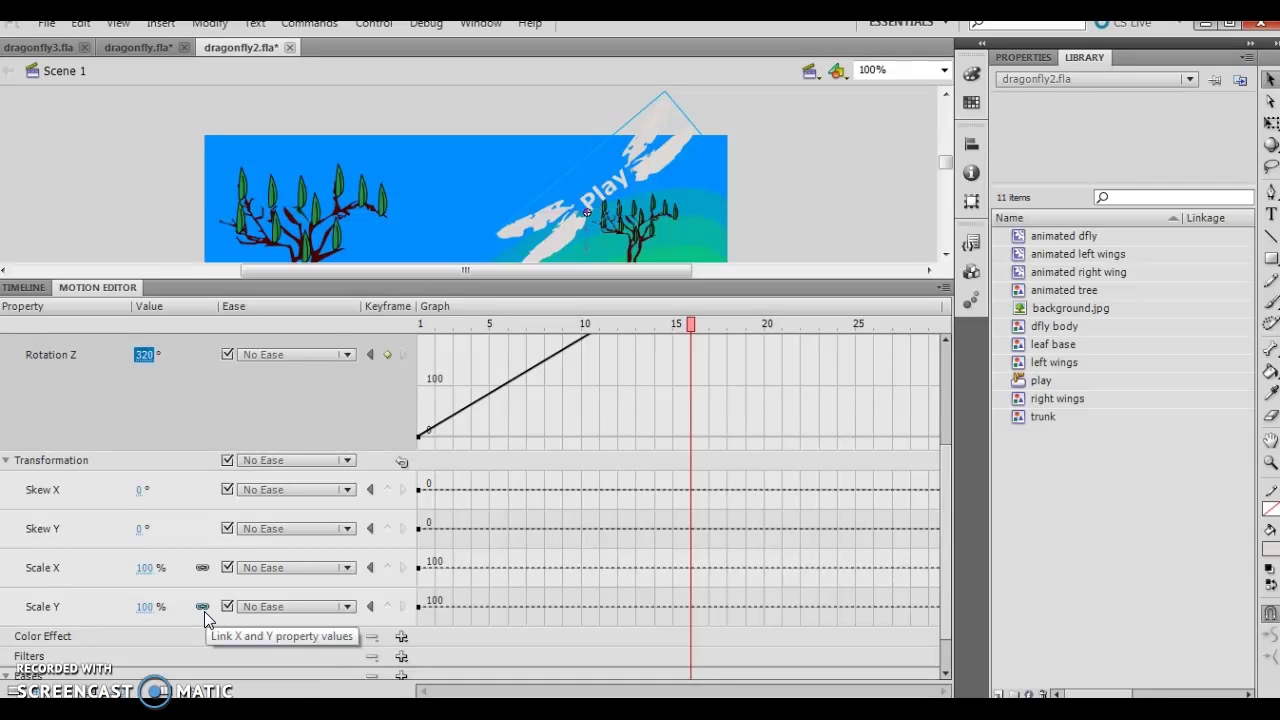
Set Scale X to 10%, with the linked Scale Y following.
{"action": "left_click", "coordinate": [147, 567]}
{"action": "type", "text": "10"}
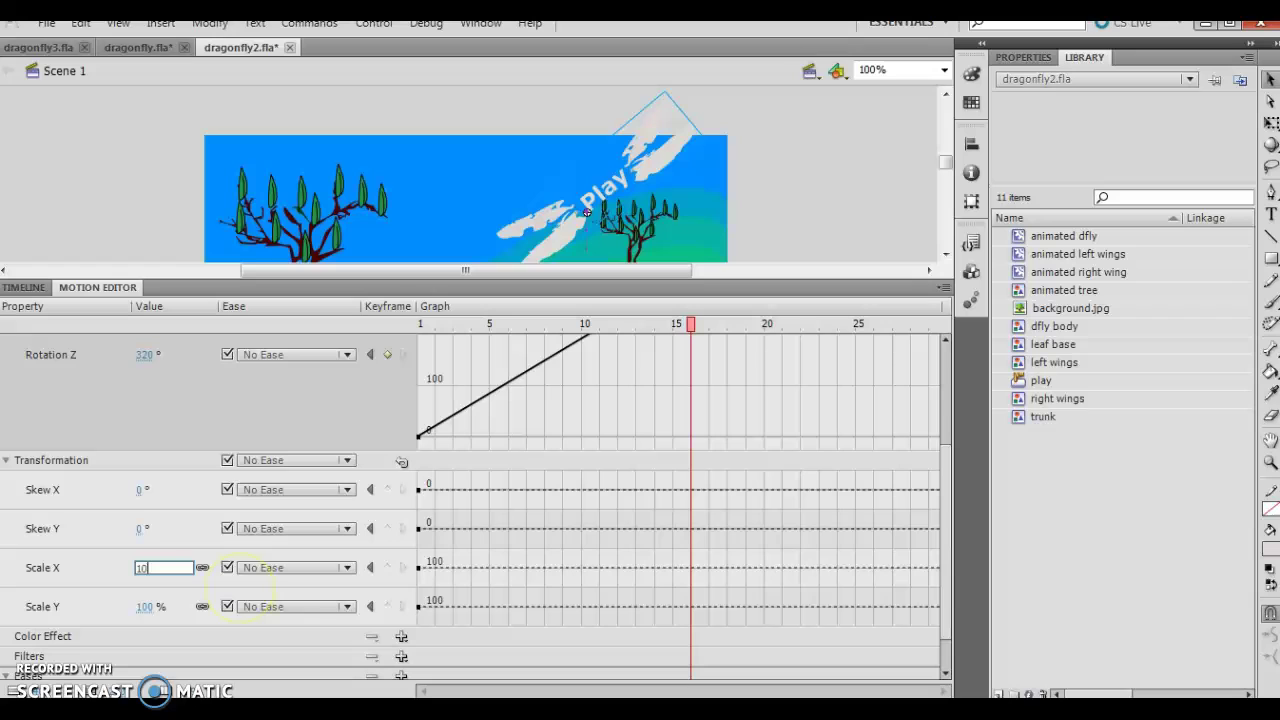
{"action": "key", "text": "Return"}
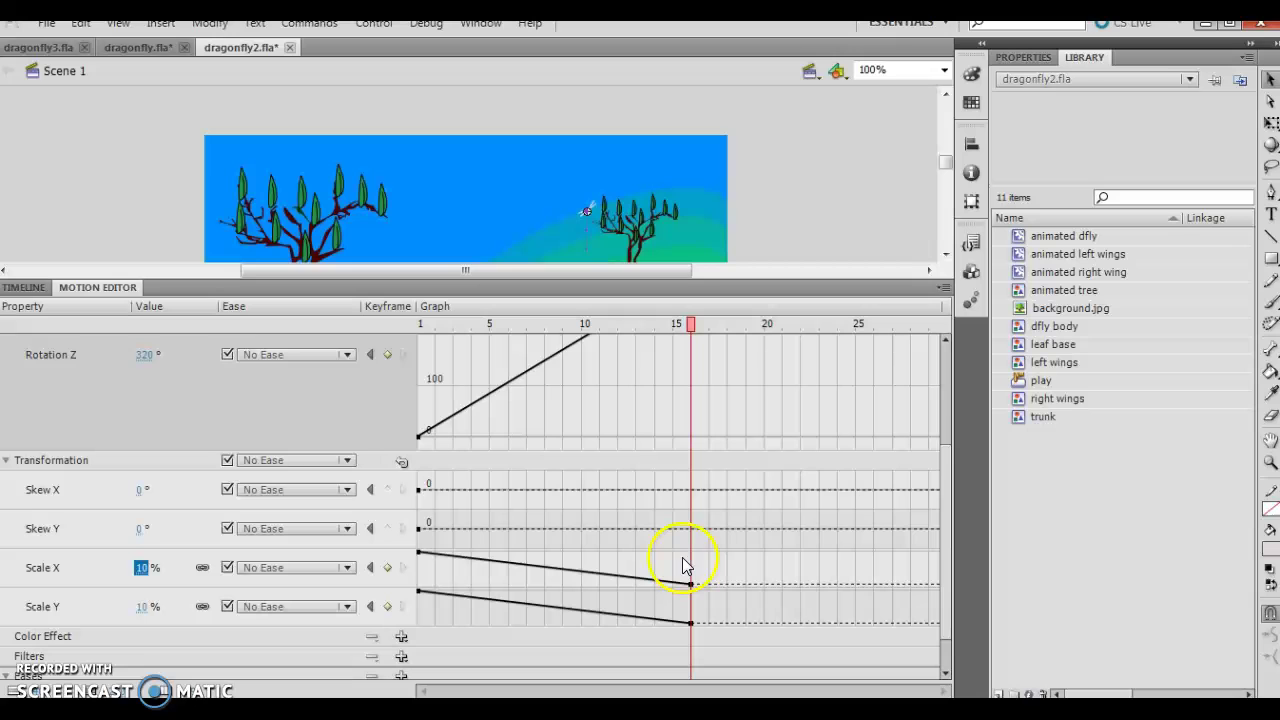
Set the Simple (Slow) ease amount to 100.
{"action": "left_click_drag", "start_coordinate": [947, 451], "coordinate": [949, 514]}
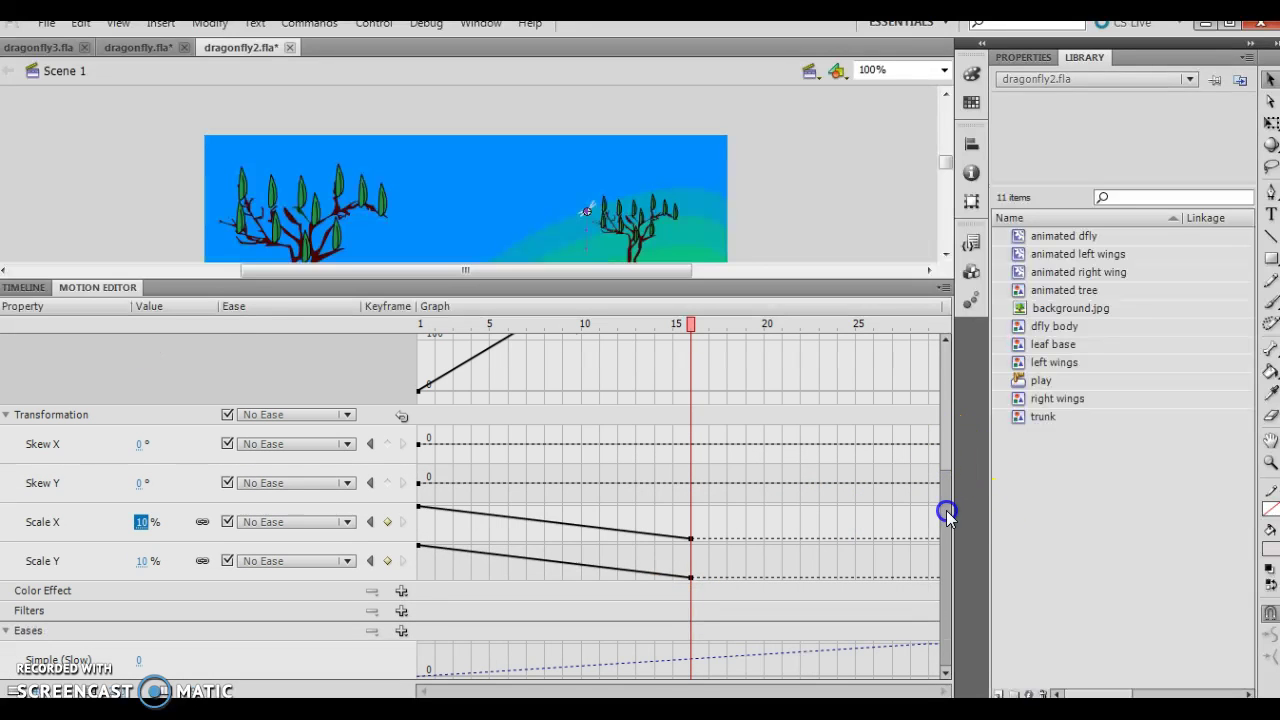
{"action": "left_click", "coordinate": [139, 662]}
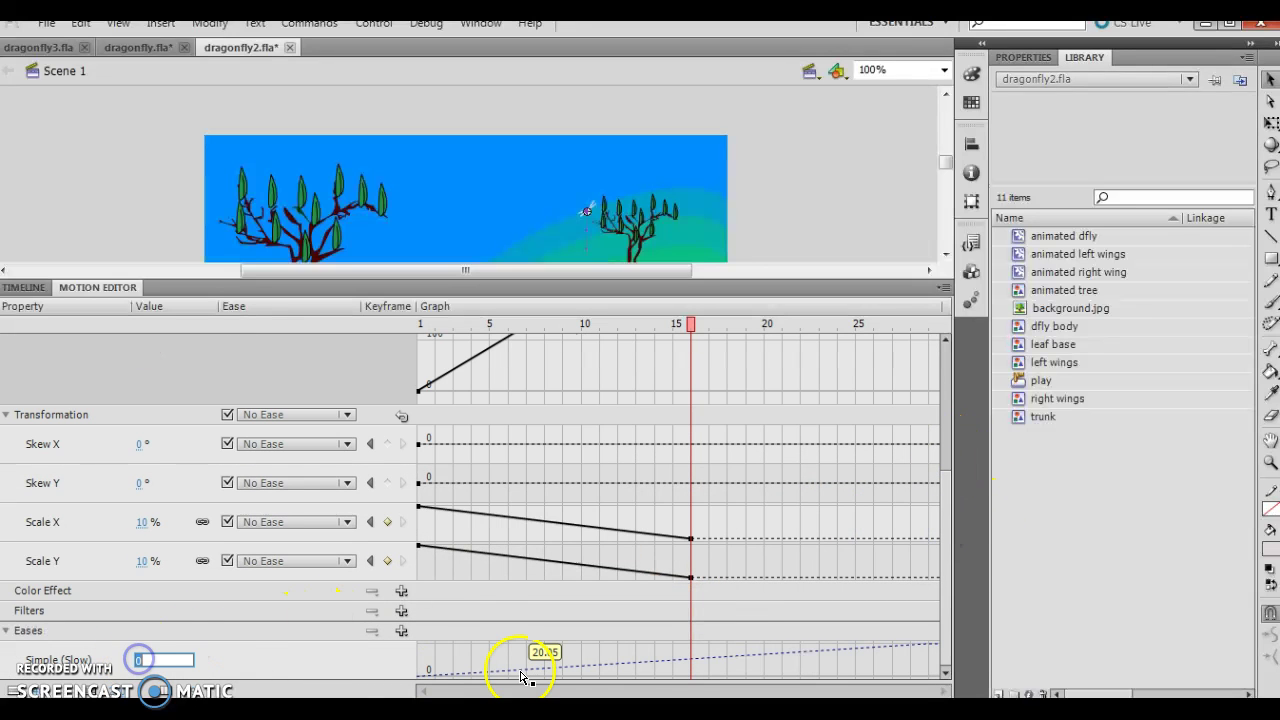
{"action": "key", "text": "Return"}
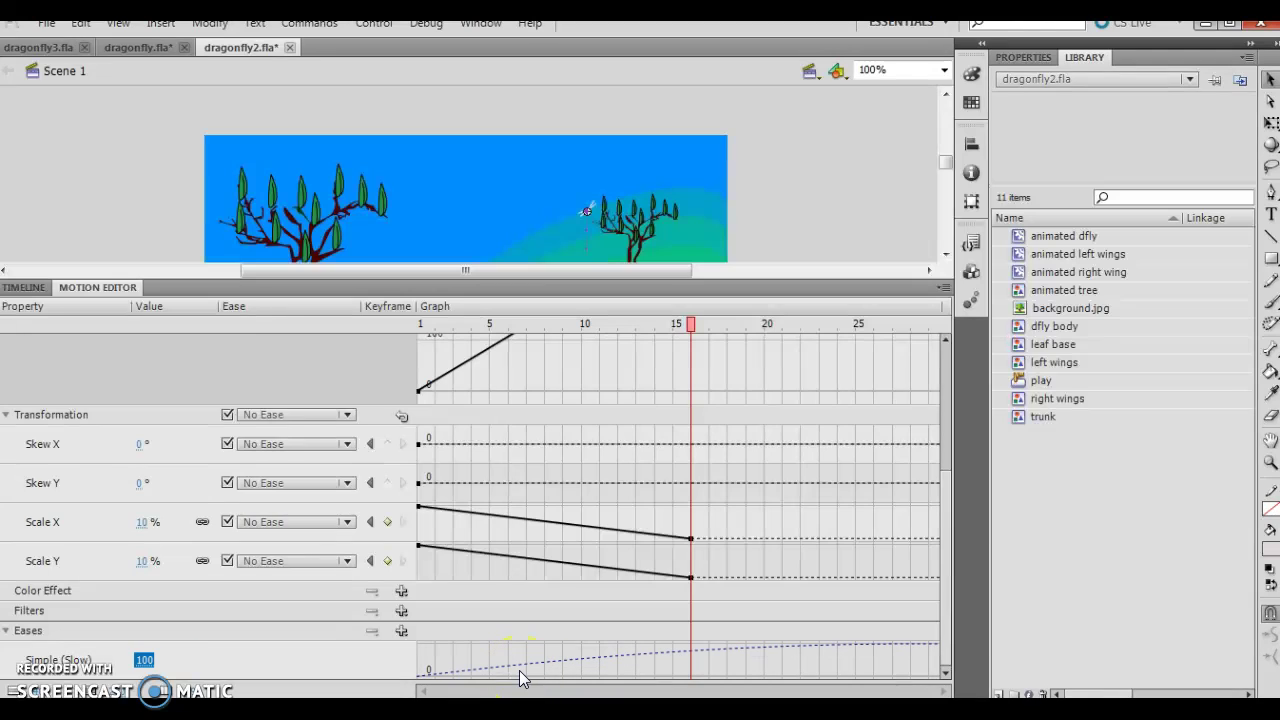
{"action": "left_click", "coordinate": [573, 666]}
Test-play dragonfly2 in Flash Professional and start the dragonflies flying.
{"action": "left_click", "coordinate": [378, 23]}
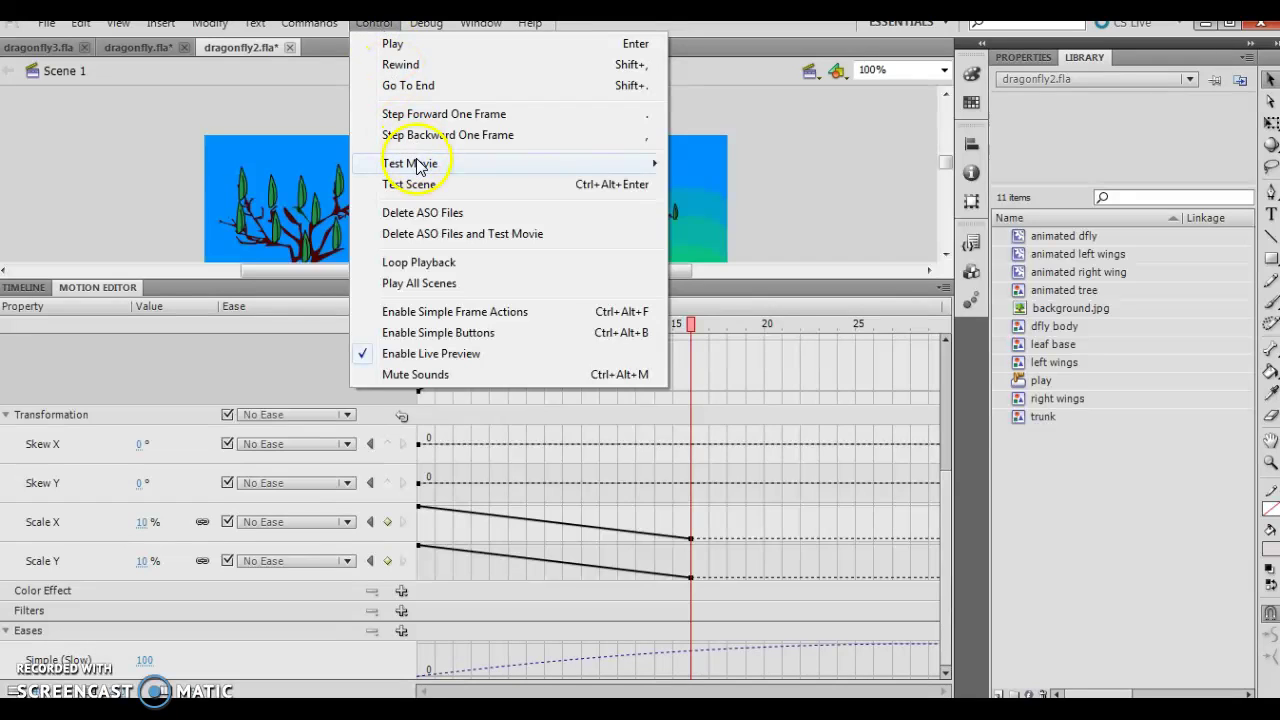
{"action": "mouse_move", "coordinate": [418, 167]}
{"action": "left_click", "coordinate": [771, 163]}
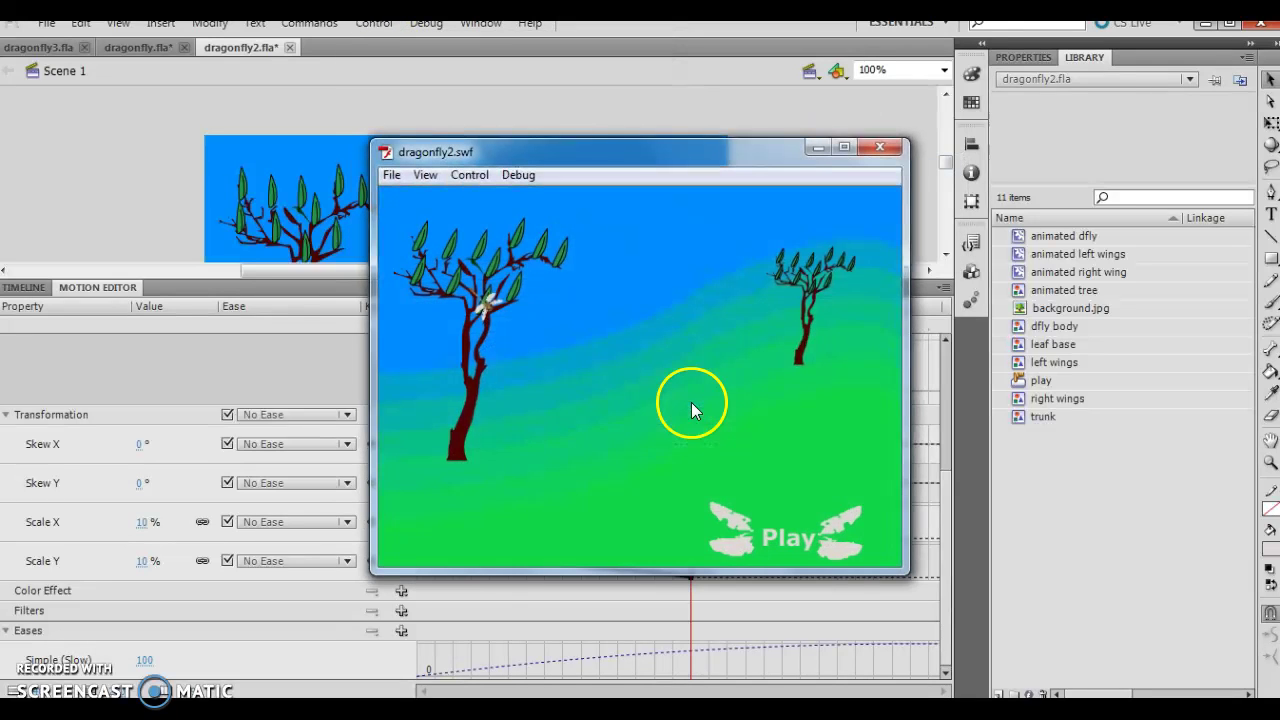
{"action": "left_click", "coordinate": [766, 524]}
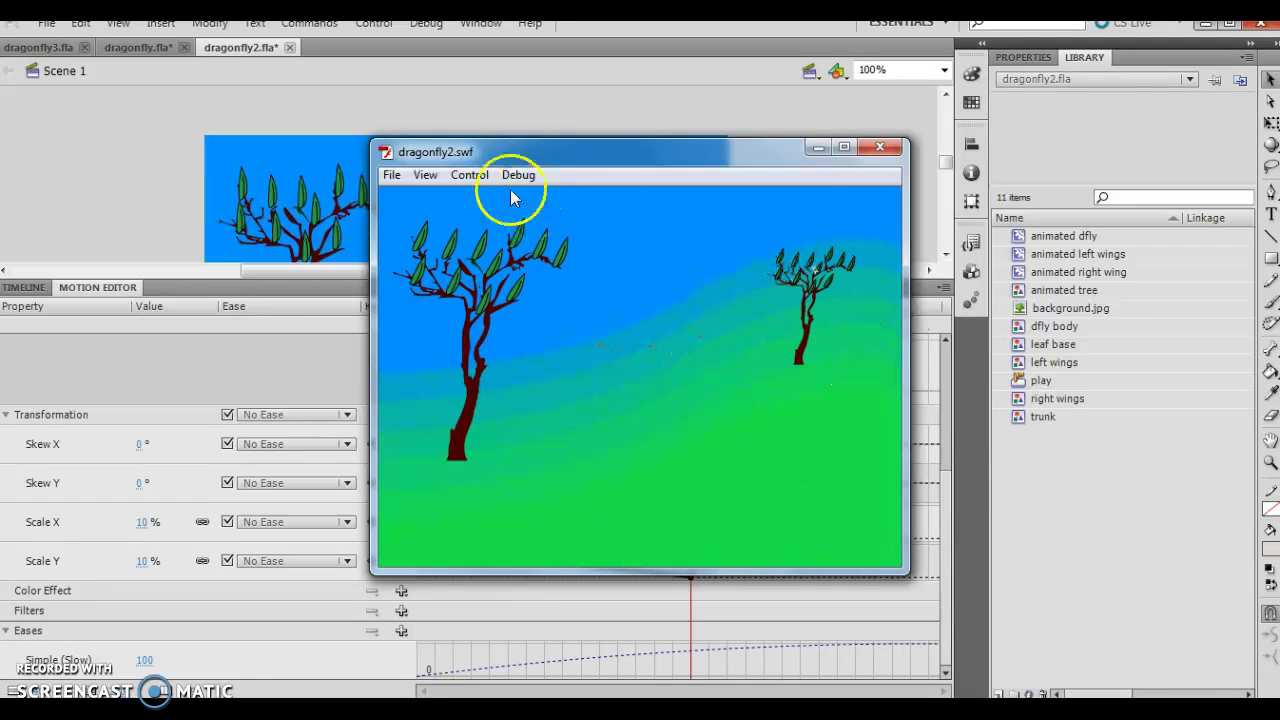
Close the dragonfly2 player, switch to dragonfly3.fla, and test-play it with Play clicked.
{"action": "left_click", "coordinate": [50, 48]}
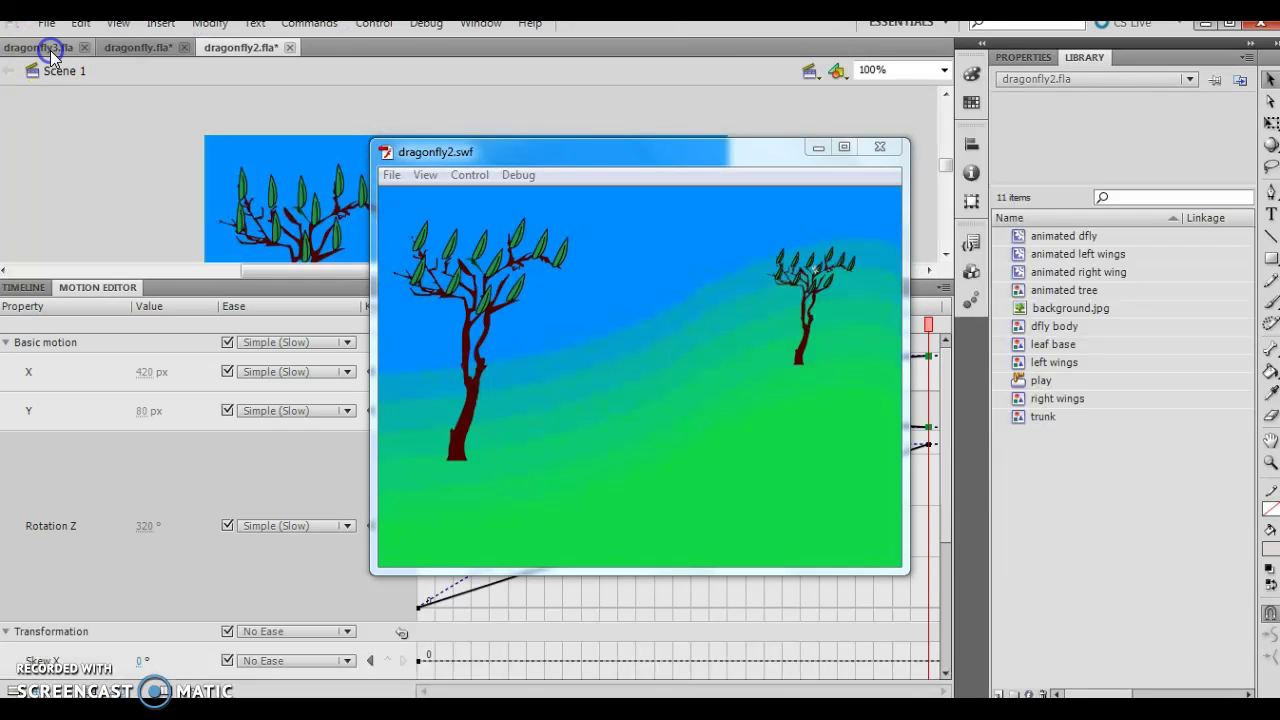
{"action": "left_click", "coordinate": [880, 147]}
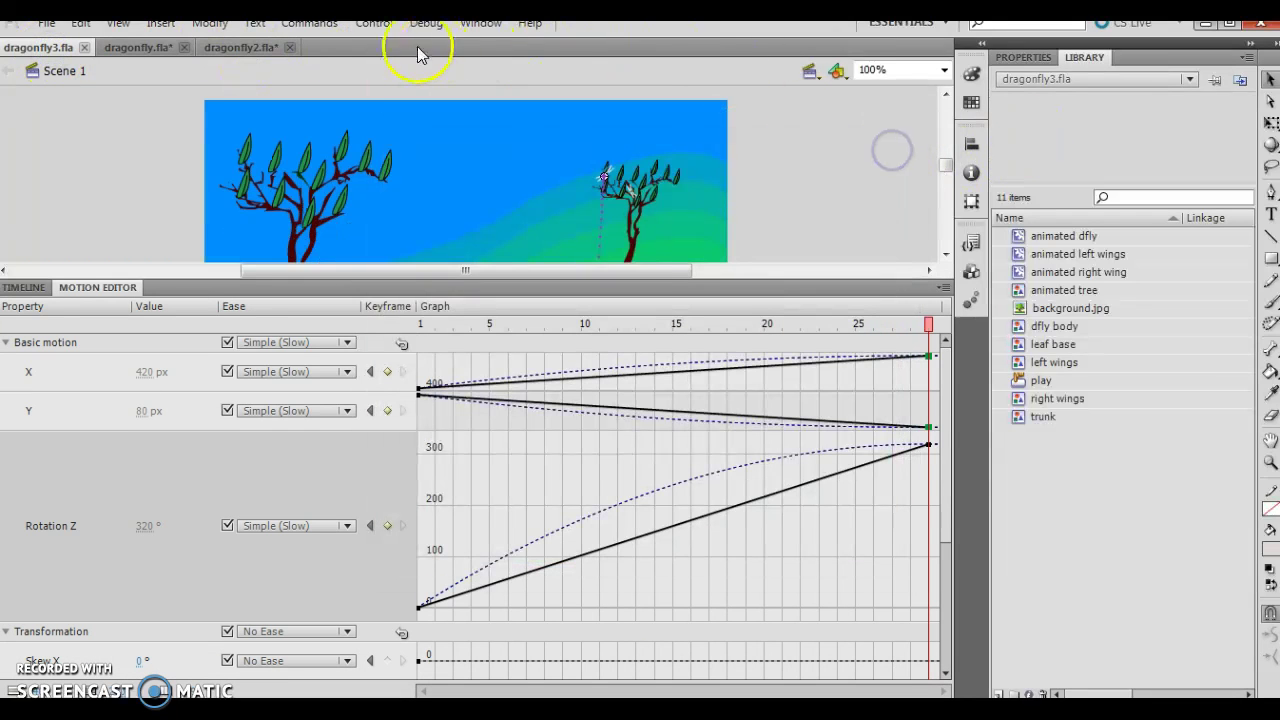
{"action": "left_click", "coordinate": [378, 23]}
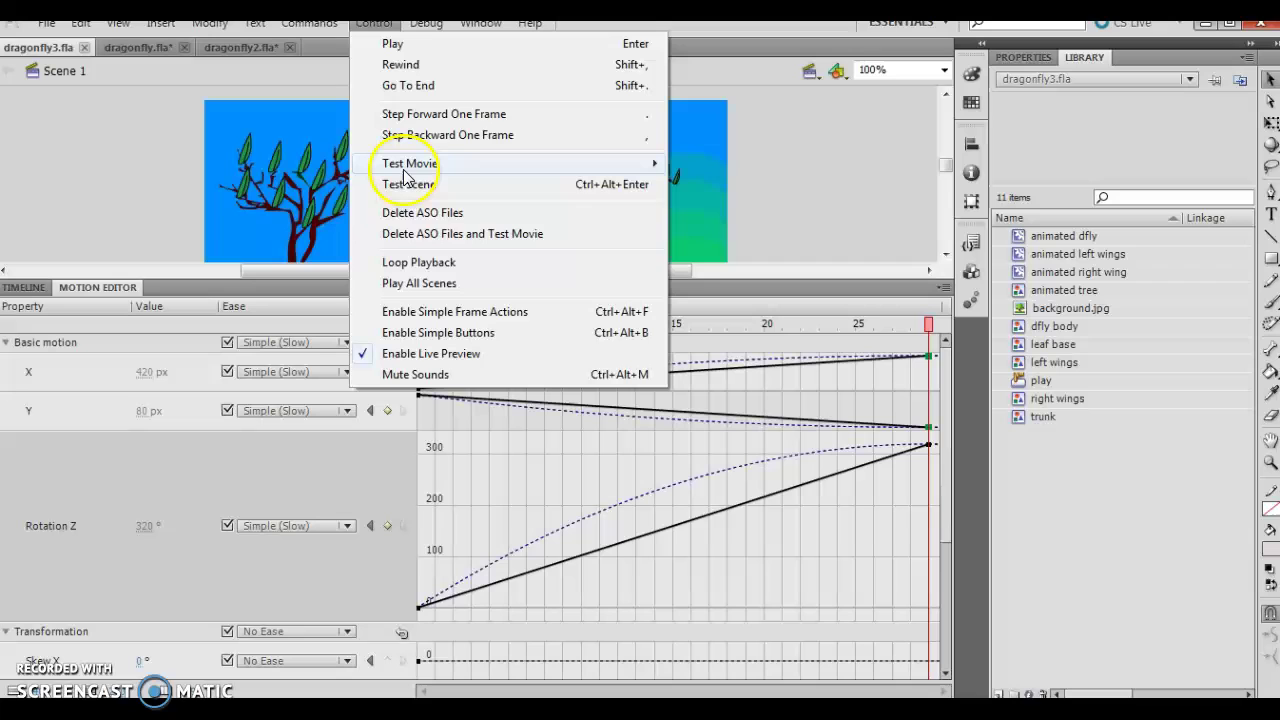
{"action": "mouse_move", "coordinate": [405, 176]}
{"action": "left_click", "coordinate": [806, 163]}
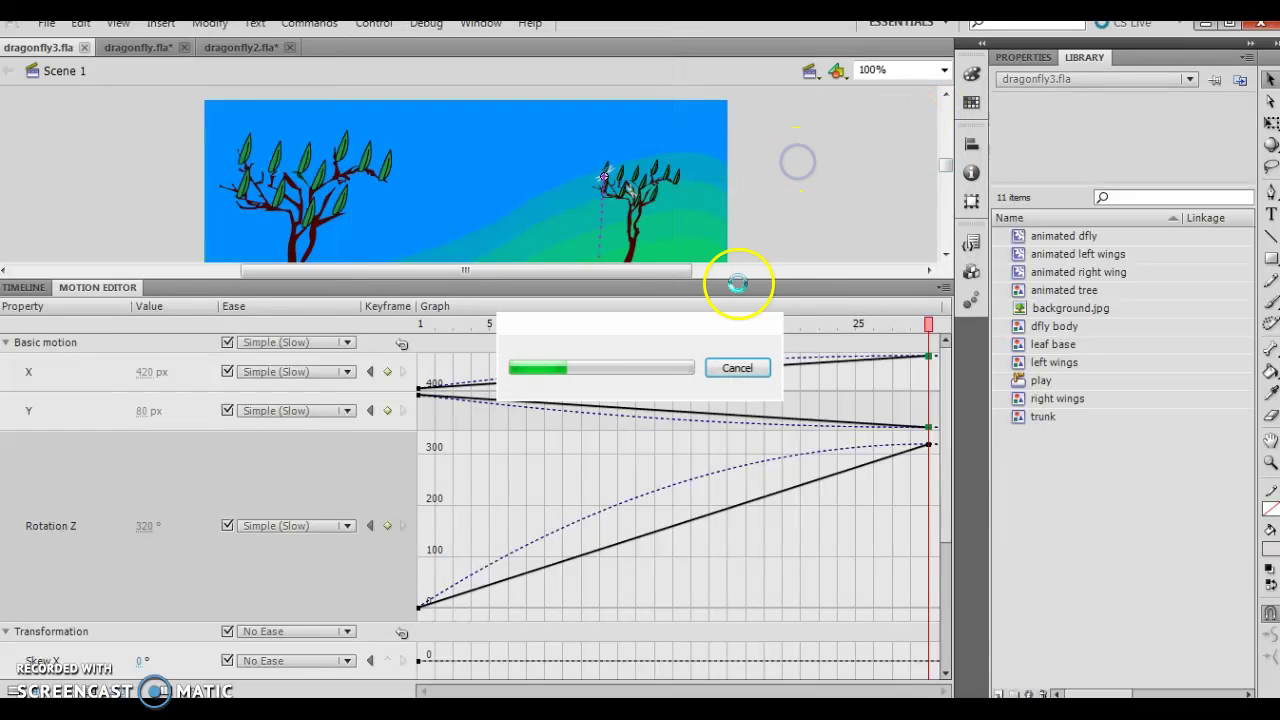
{"action": "left_click", "coordinate": [659, 483]}
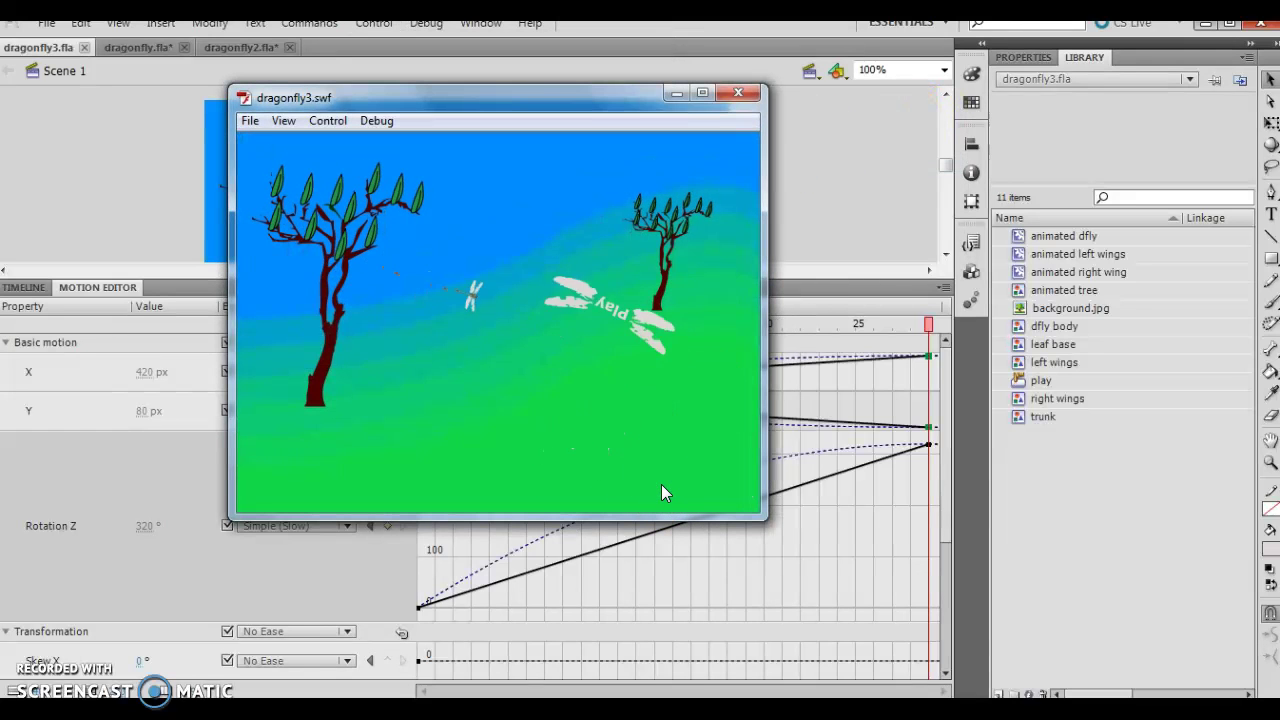
{"action": "left_click", "coordinate": [629, 225]}
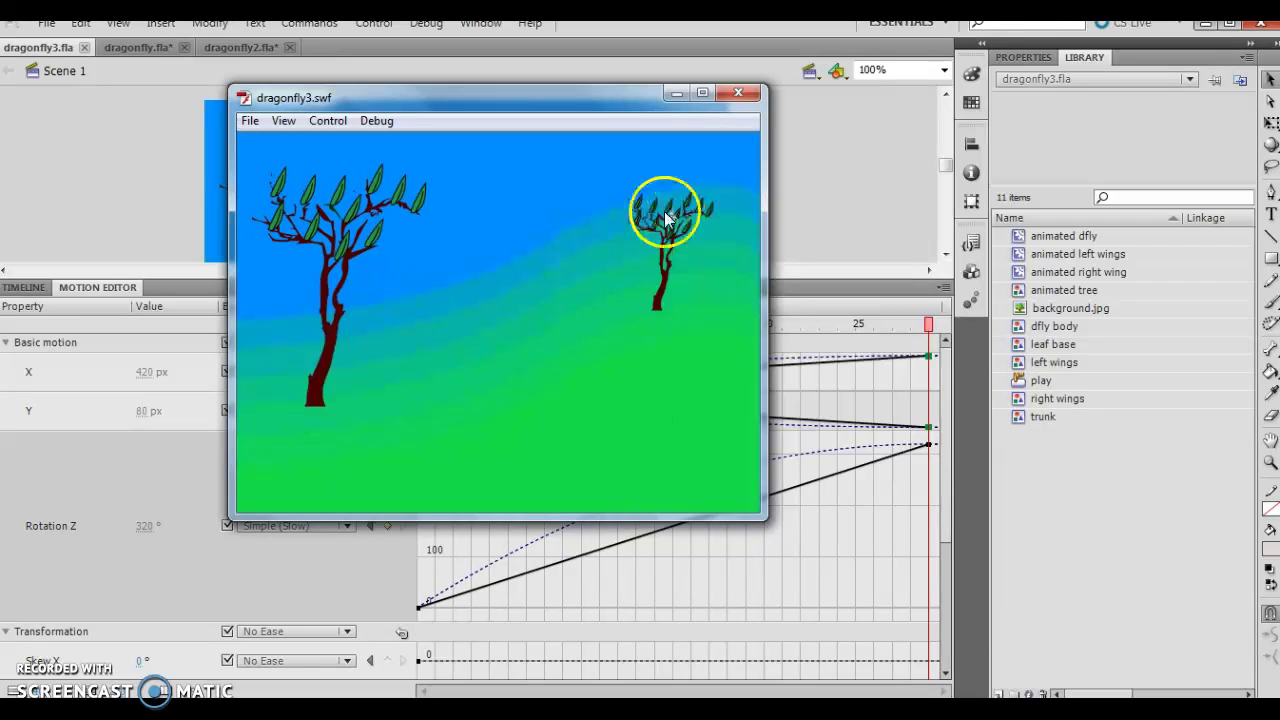
Close the dragonfly3 player, then test-play dragonfly2, click Play, and close the player.
{"action": "left_click", "coordinate": [738, 93]}
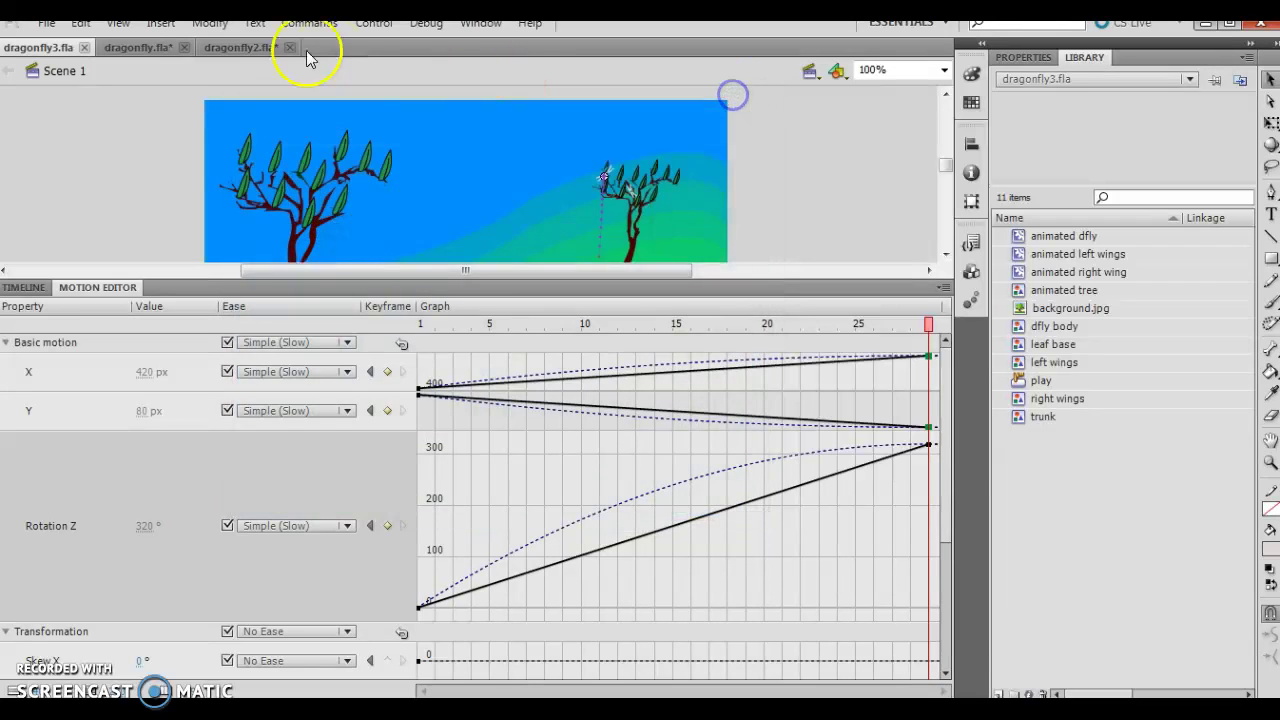
{"action": "left_click", "coordinate": [232, 49]}
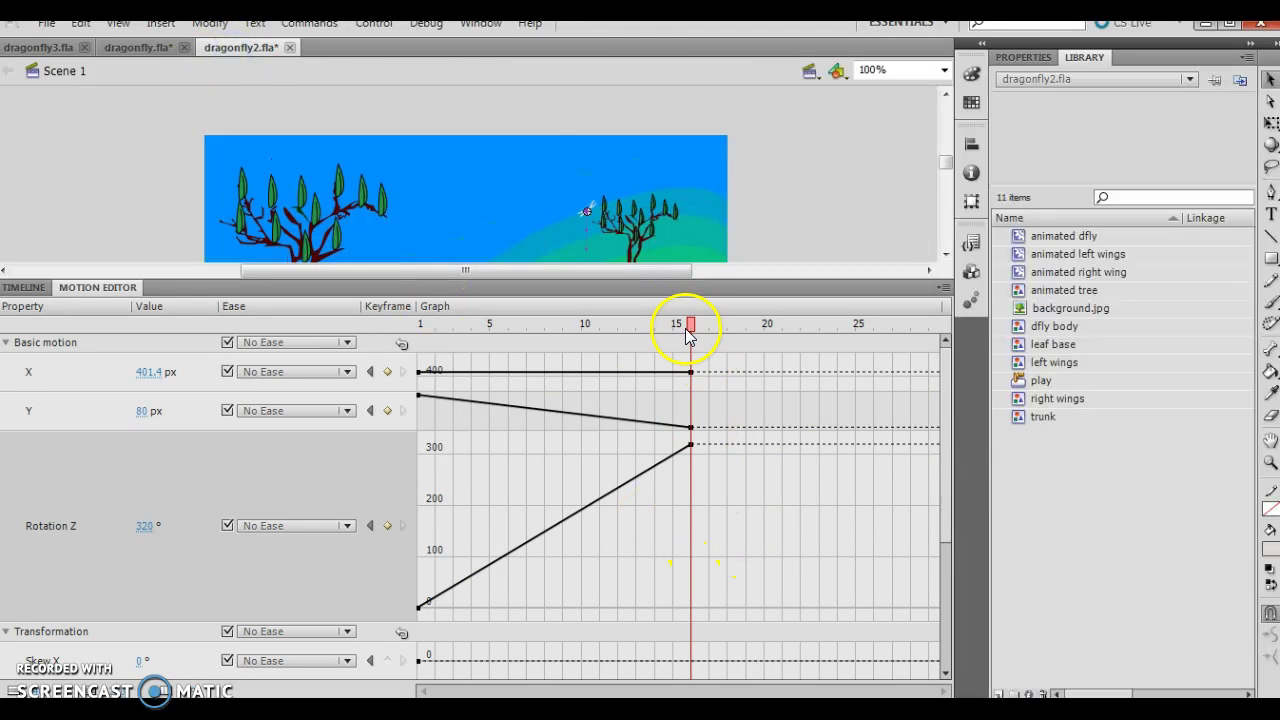
{"action": "left_click", "coordinate": [372, 23]}
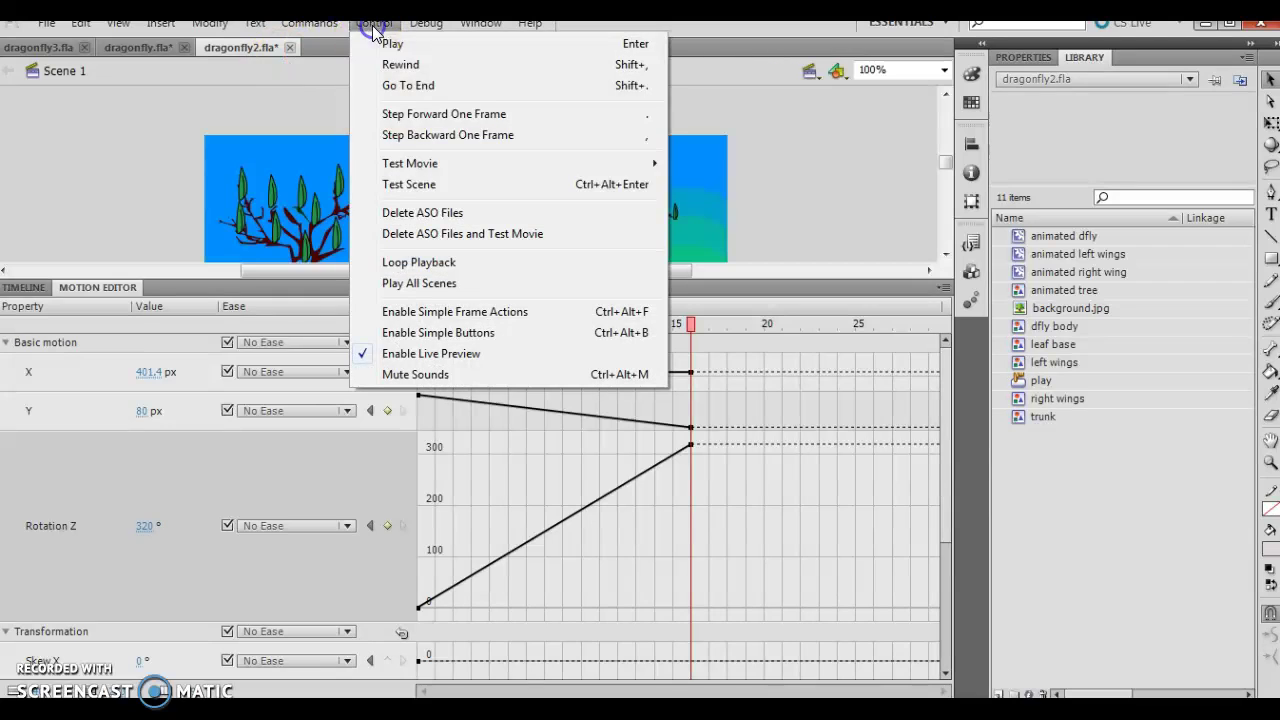
{"action": "mouse_move", "coordinate": [480, 163]}
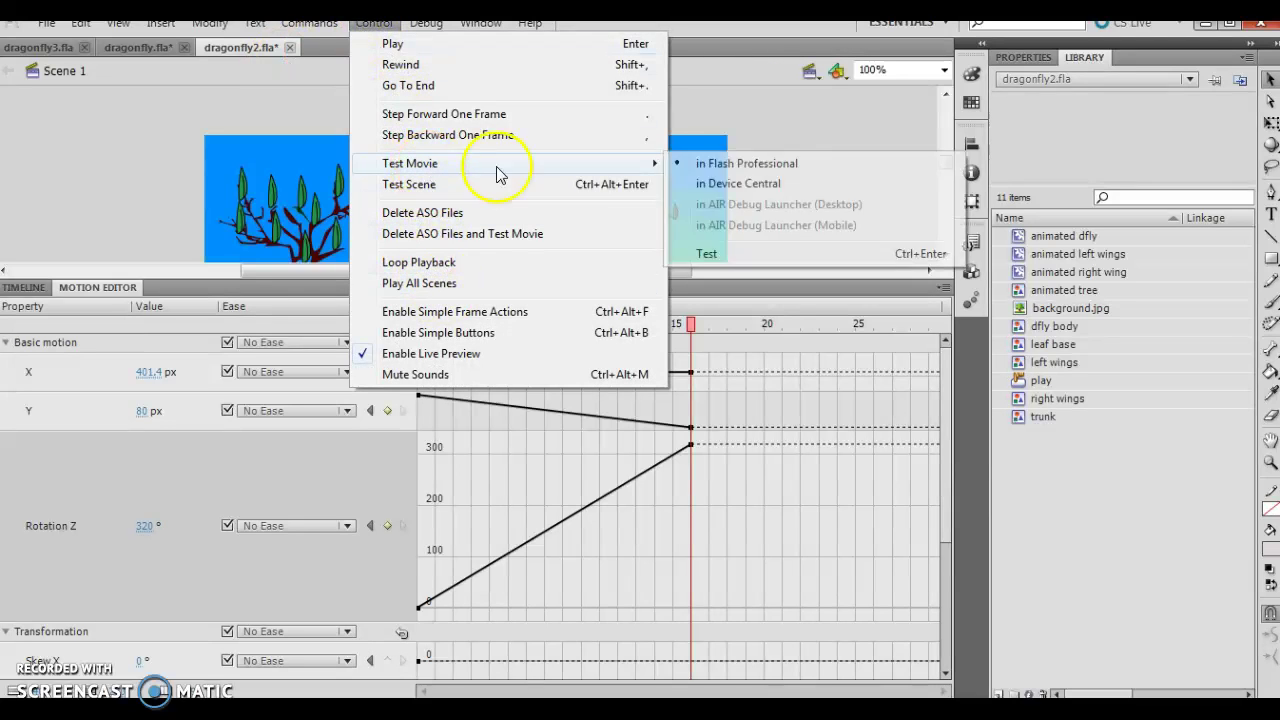
{"action": "left_click", "coordinate": [752, 171]}
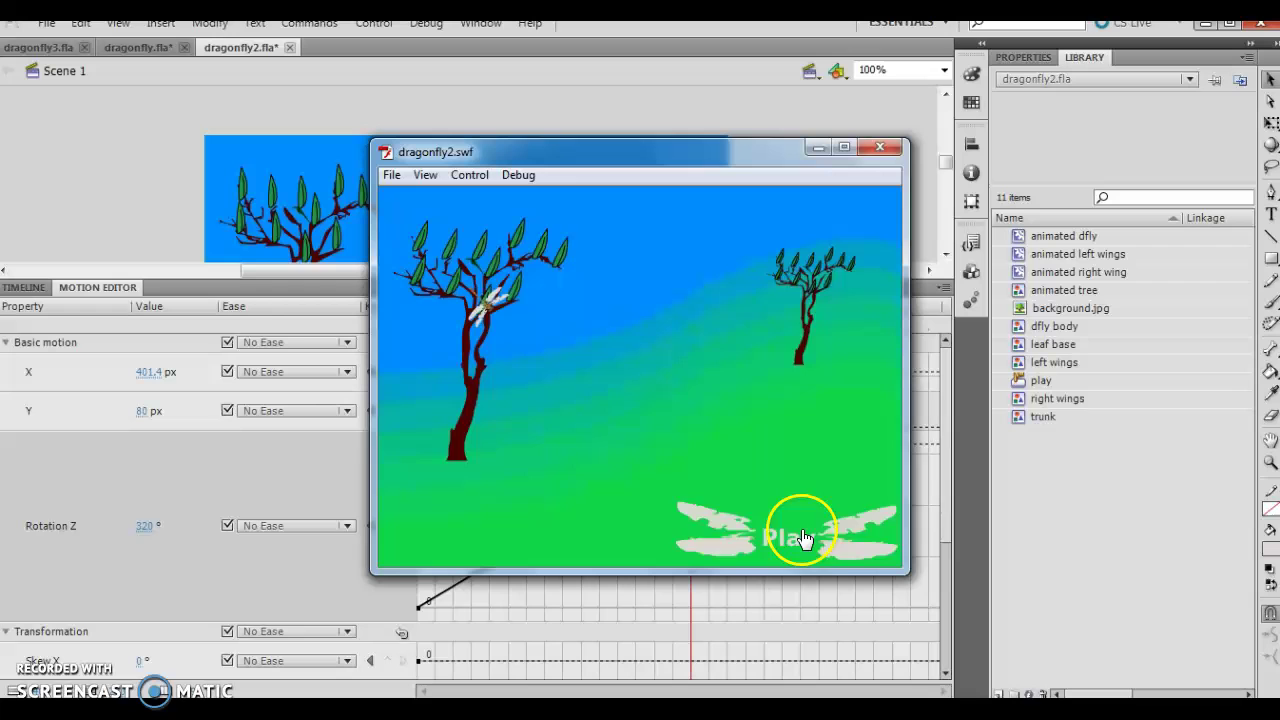
{"action": "left_click", "coordinate": [800, 534]}
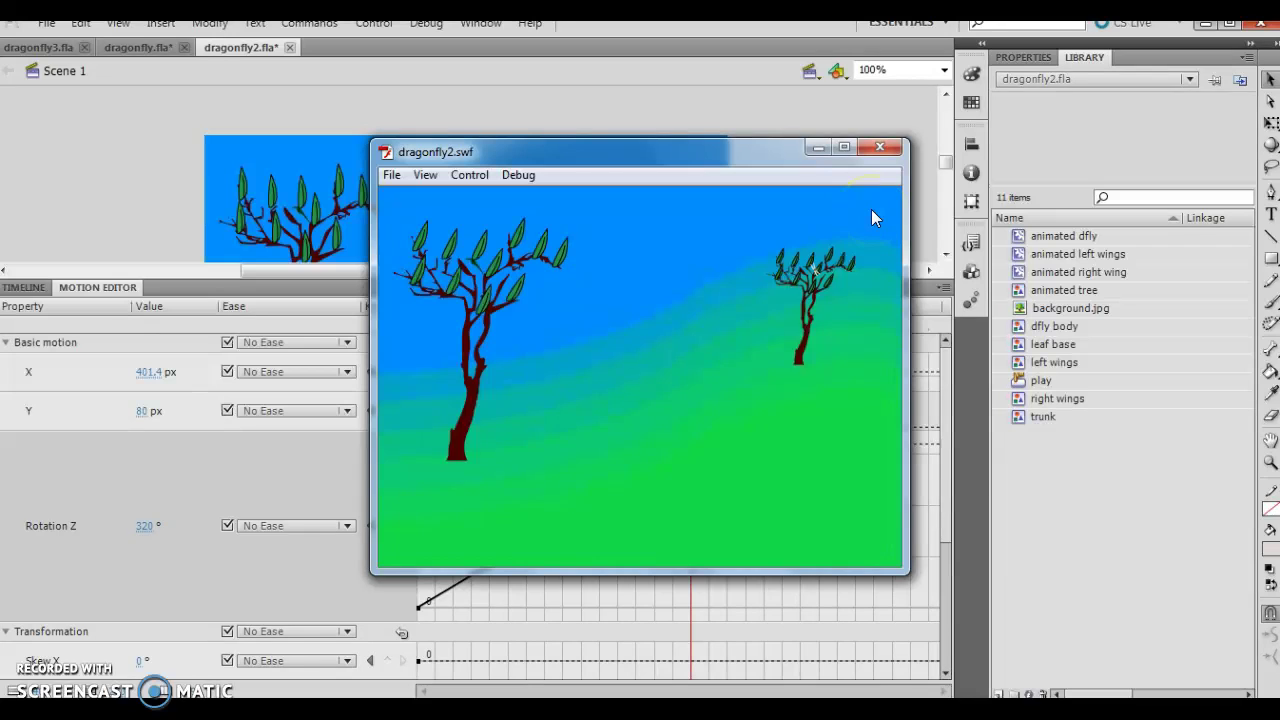
{"action": "left_click", "coordinate": [880, 148]}
{"action": "left_click", "coordinate": [554, 420]}
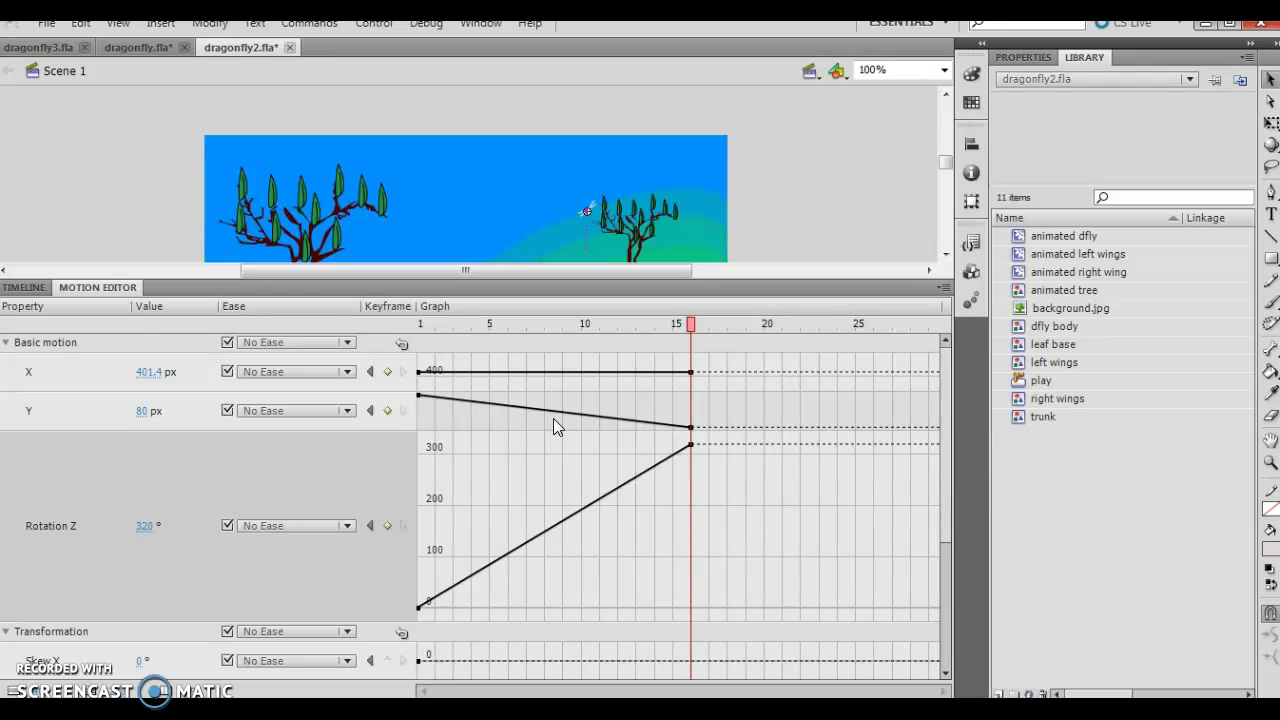
Expand the X property graph and drag the frame 16 keyframe upward.
{"action": "left_click", "coordinate": [948, 550]}
{"action": "left_click", "coordinate": [952, 622]}
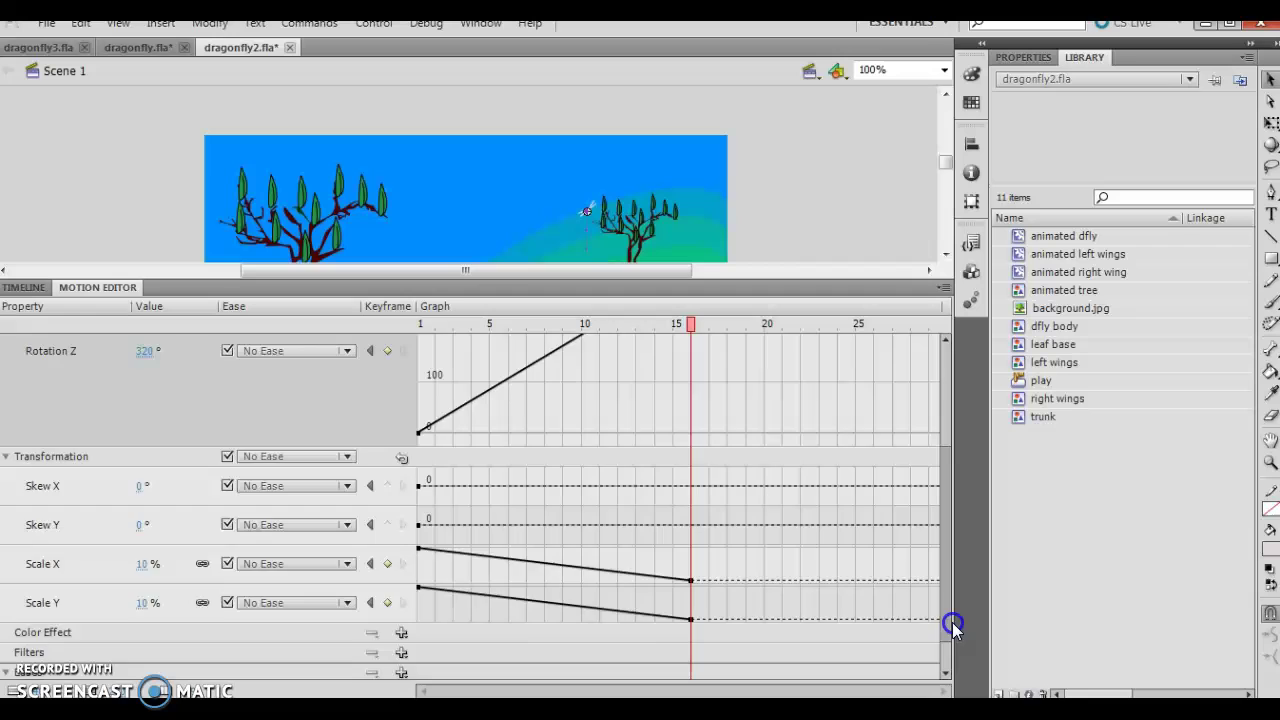
{"action": "left_click_drag", "start_coordinate": [952, 622], "coordinate": [955, 485]}
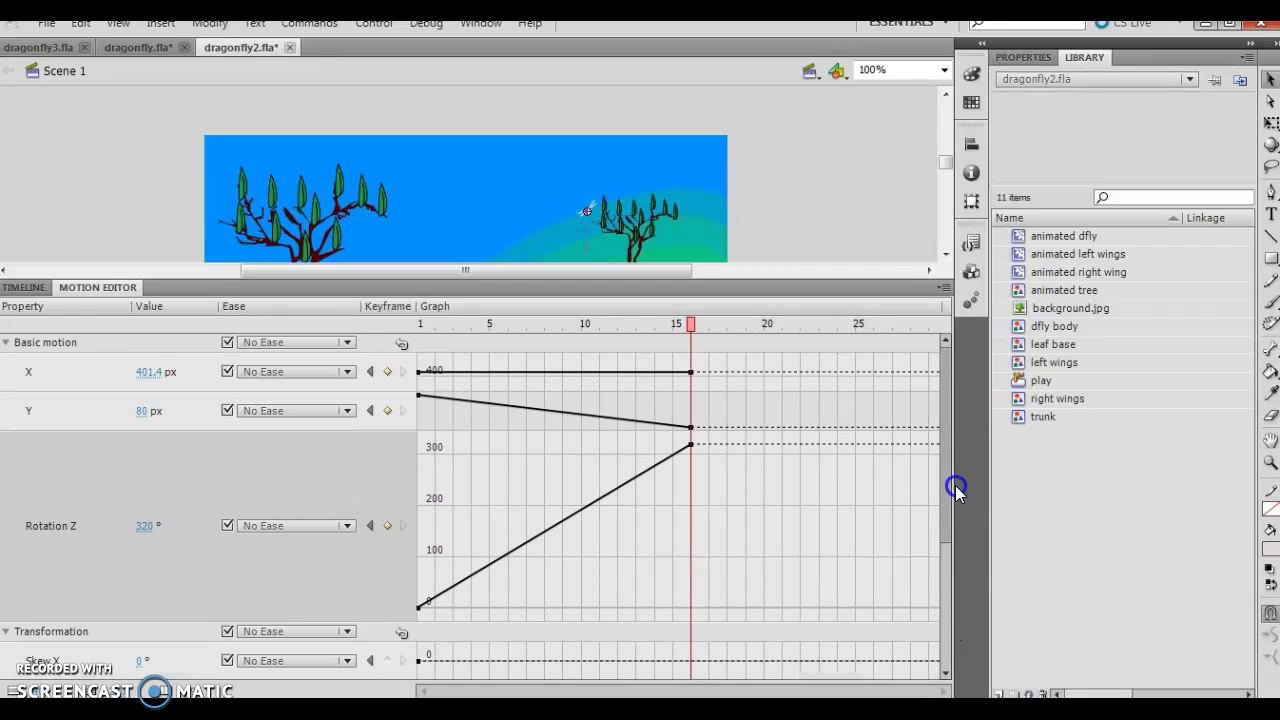
{"action": "left_click", "coordinate": [84, 393]}
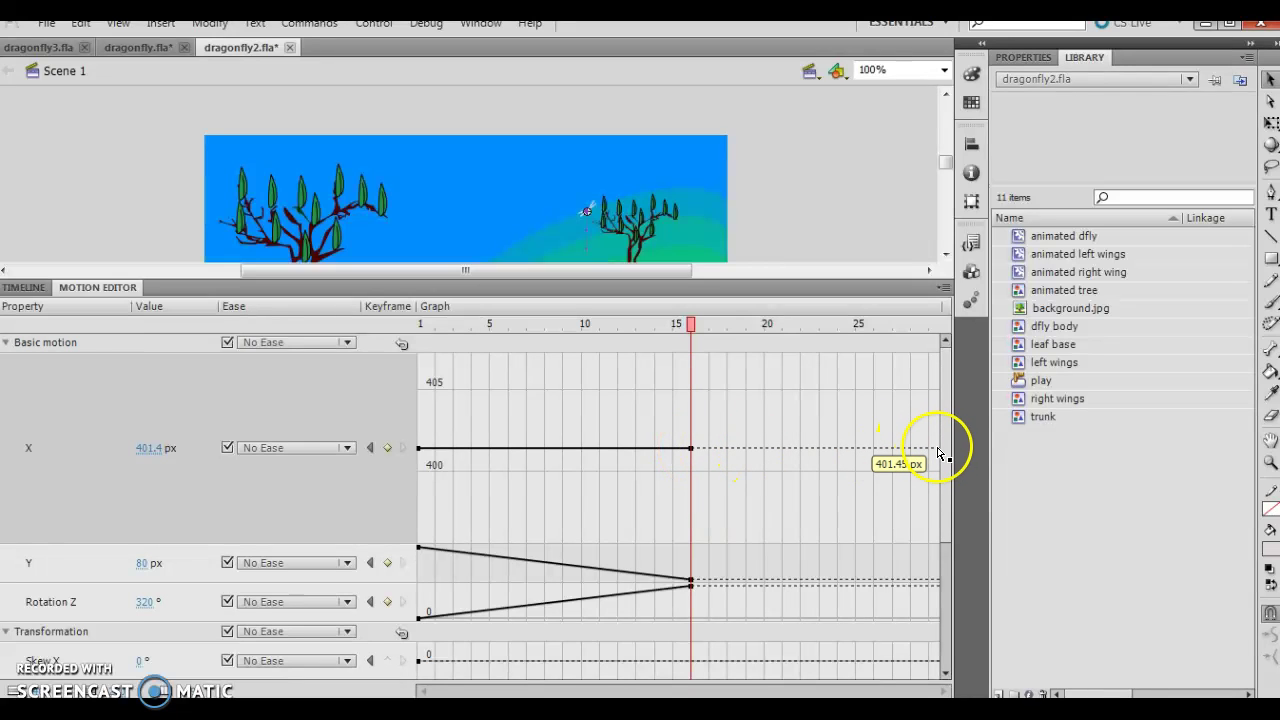
{"action": "left_click", "coordinate": [690, 448]}
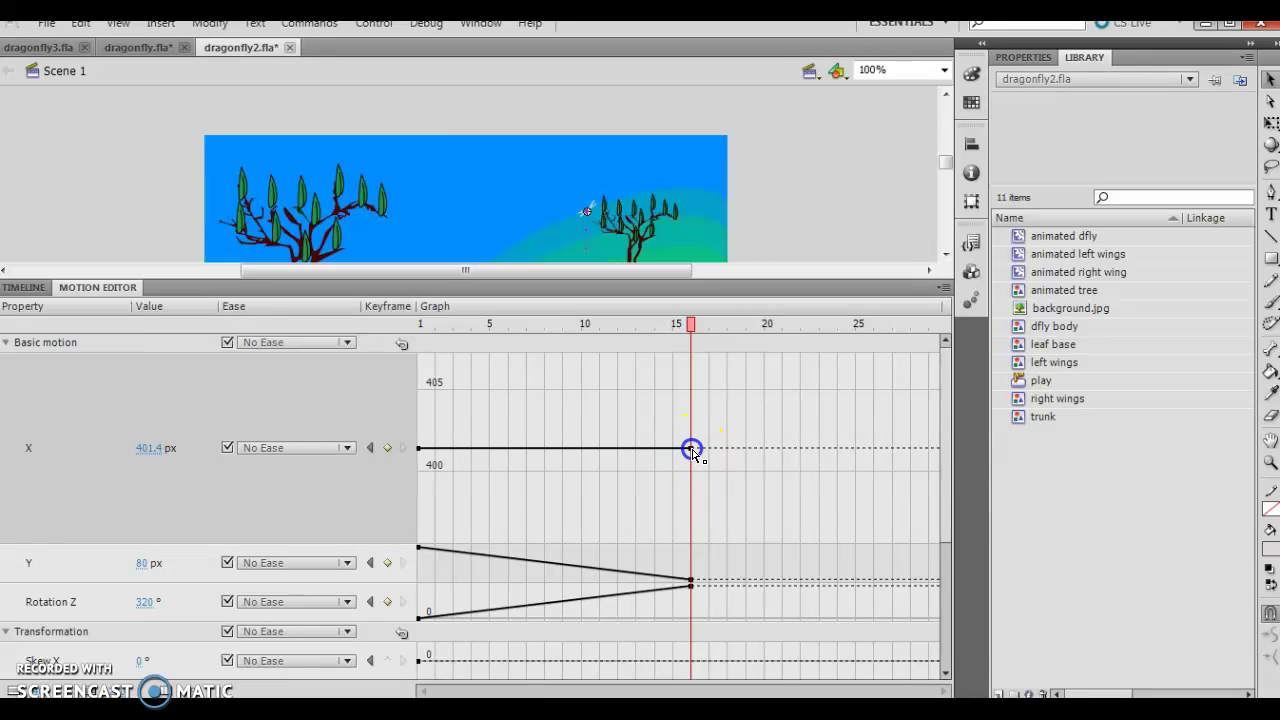
{"action": "left_click_drag", "start_coordinate": [692, 452], "coordinate": [692, 388]}
{"action": "left_click", "coordinate": [926, 494]}
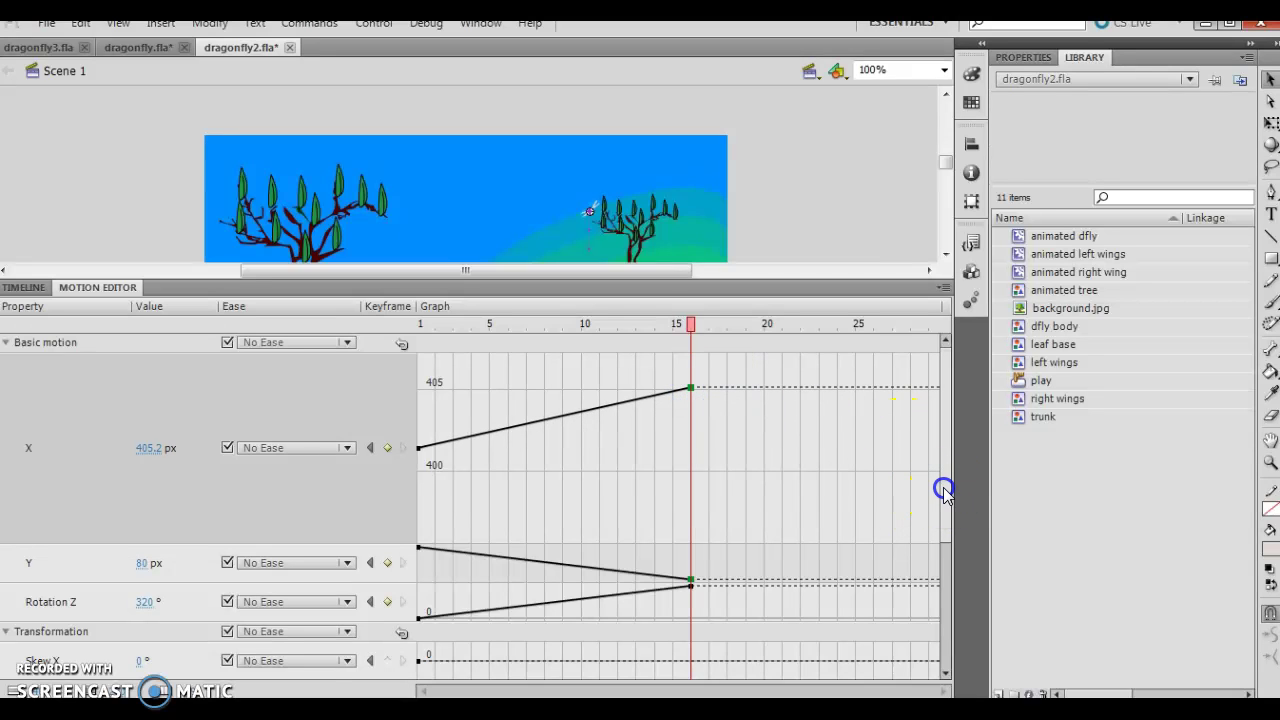
{"action": "left_click", "coordinate": [692, 388]}
{"action": "mouse_move", "coordinate": [692, 388]}
{"action": "left_mouse_down"}
{"action": "mouse_move", "coordinate": [691, 343]}
{"action": "mouse_move", "coordinate": [691, 364]}
{"action": "left_mouse_up"}
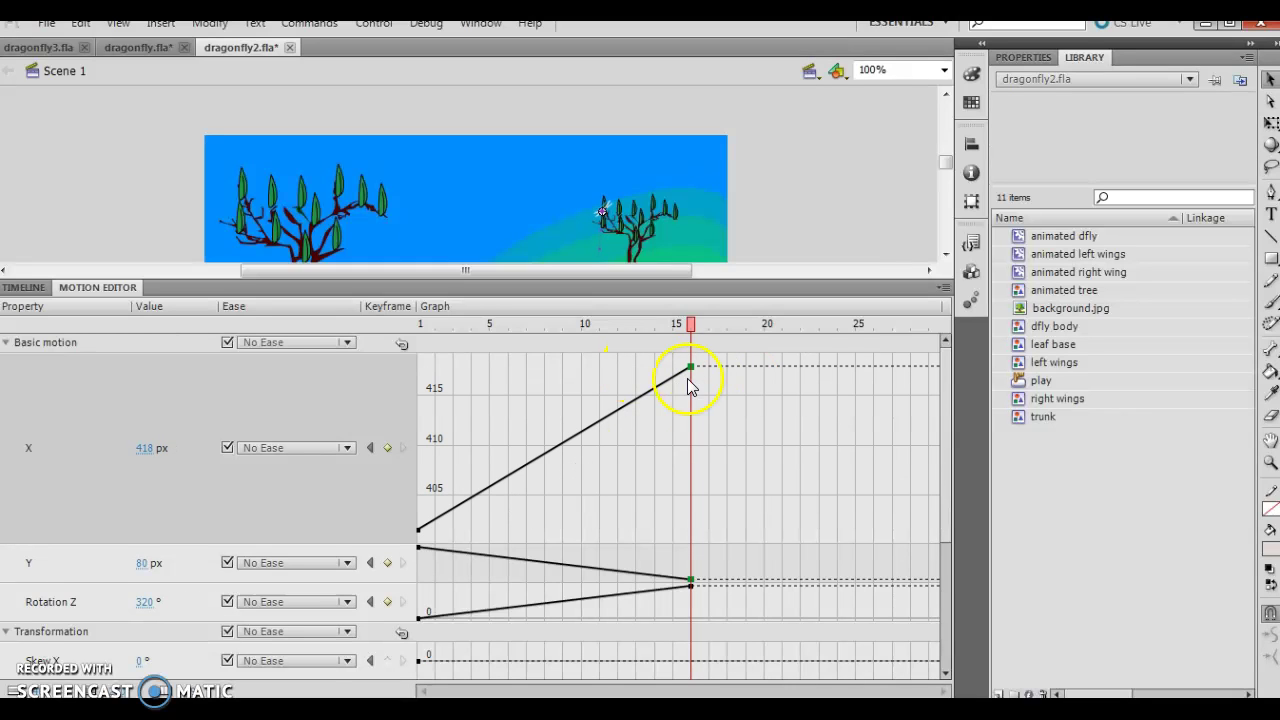
Enter 420 px as the X value.
{"action": "left_click", "coordinate": [150, 448]}
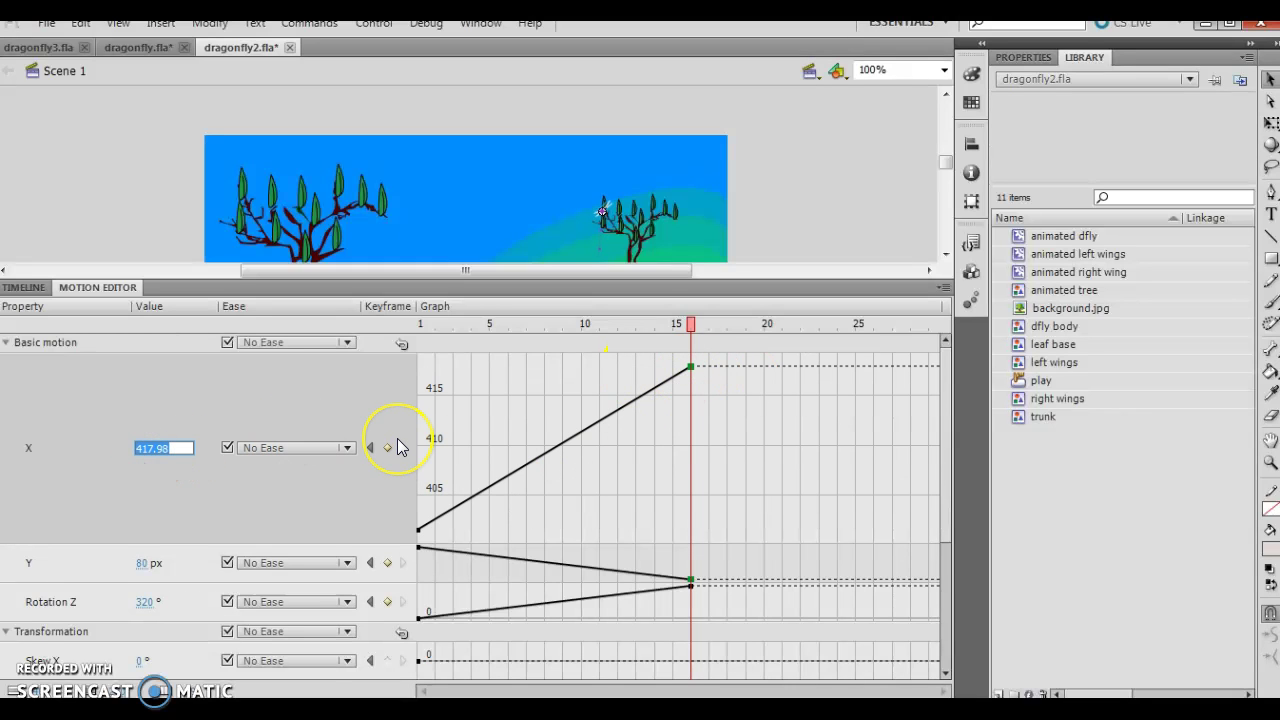
{"action": "type", "text": "420"}
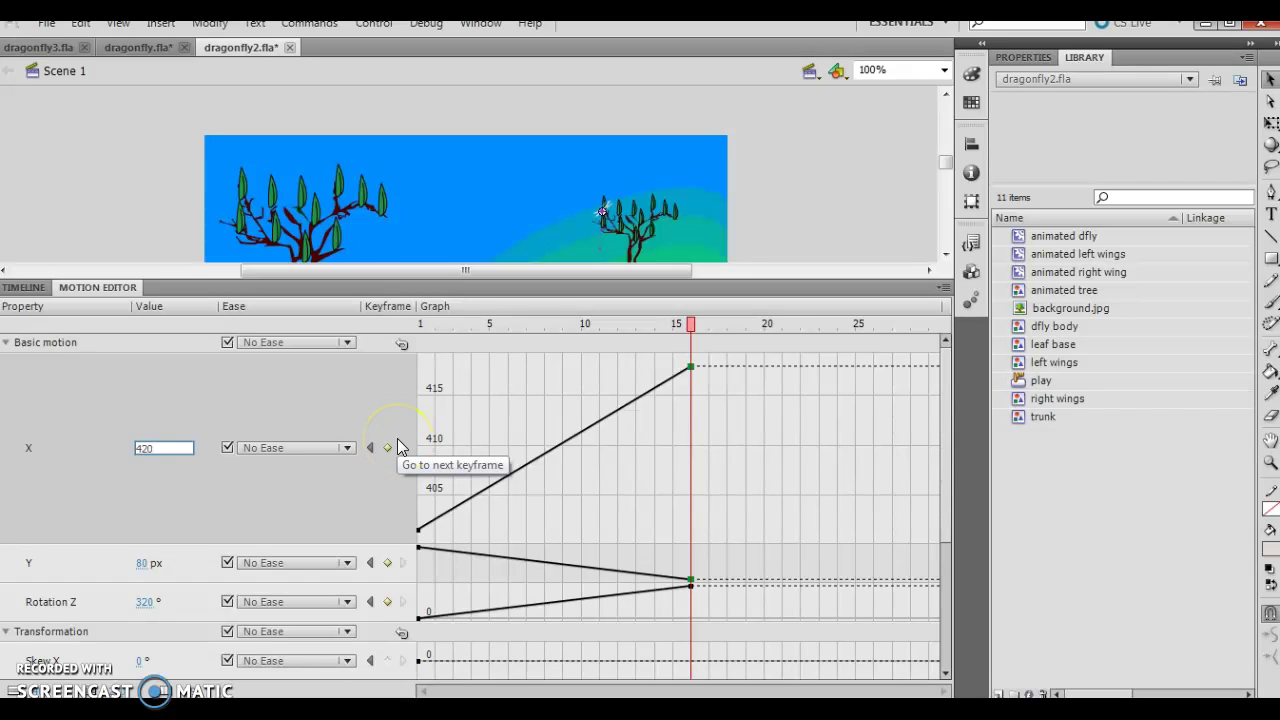
{"action": "key", "text": "Return"}
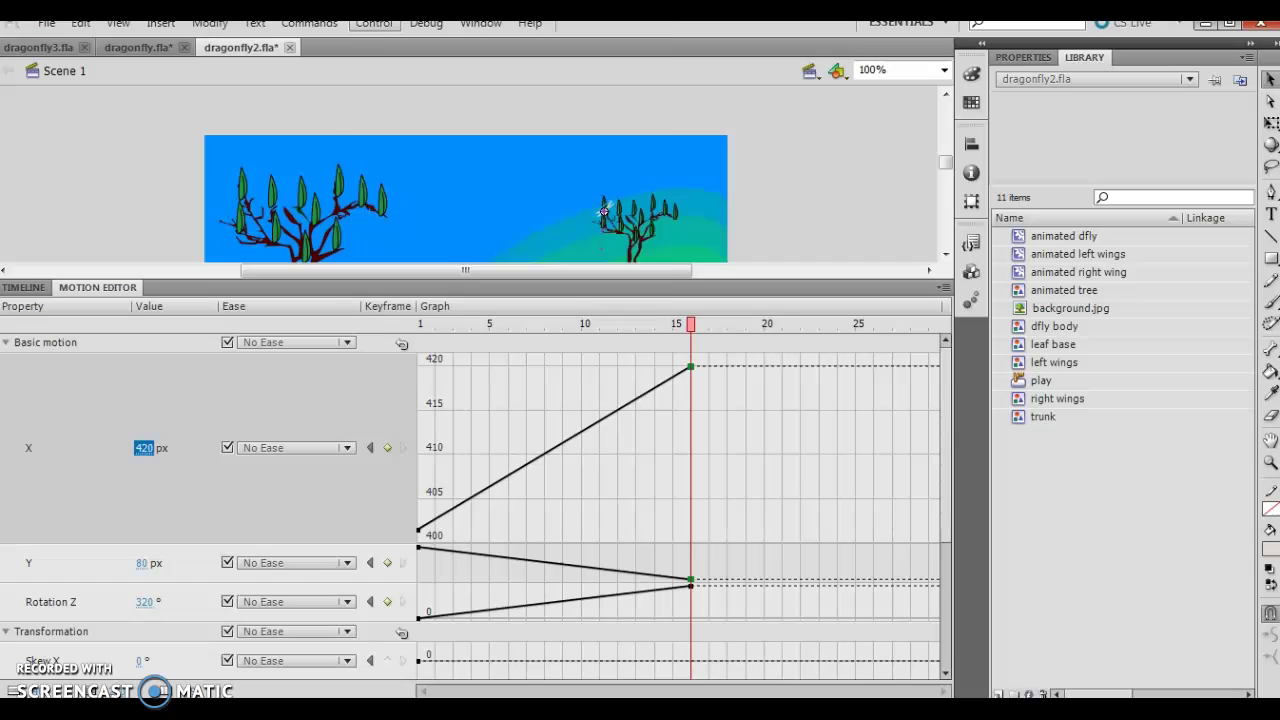
Test-play dragonfly2 in Flash Professional to check the 420 px X value, then close the player.
{"action": "left_click", "coordinate": [374, 22]}
{"action": "mouse_move", "coordinate": [430, 172]}
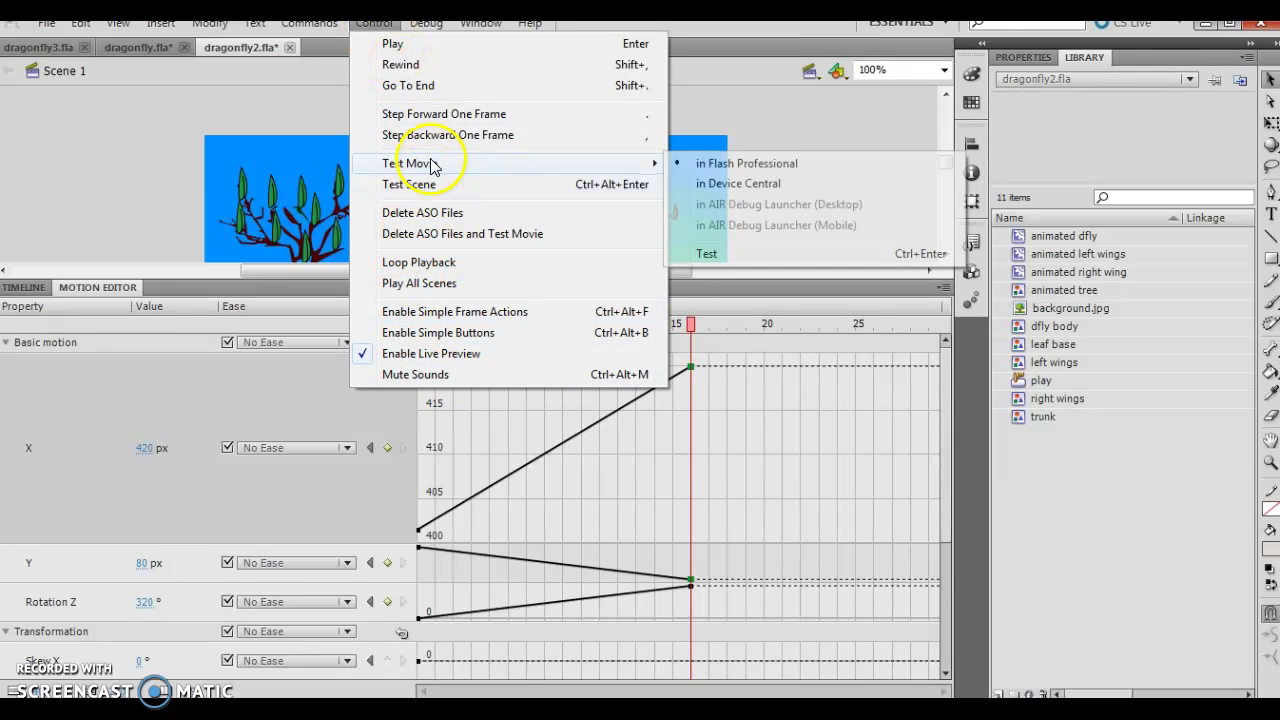
{"action": "left_click", "coordinate": [803, 163]}
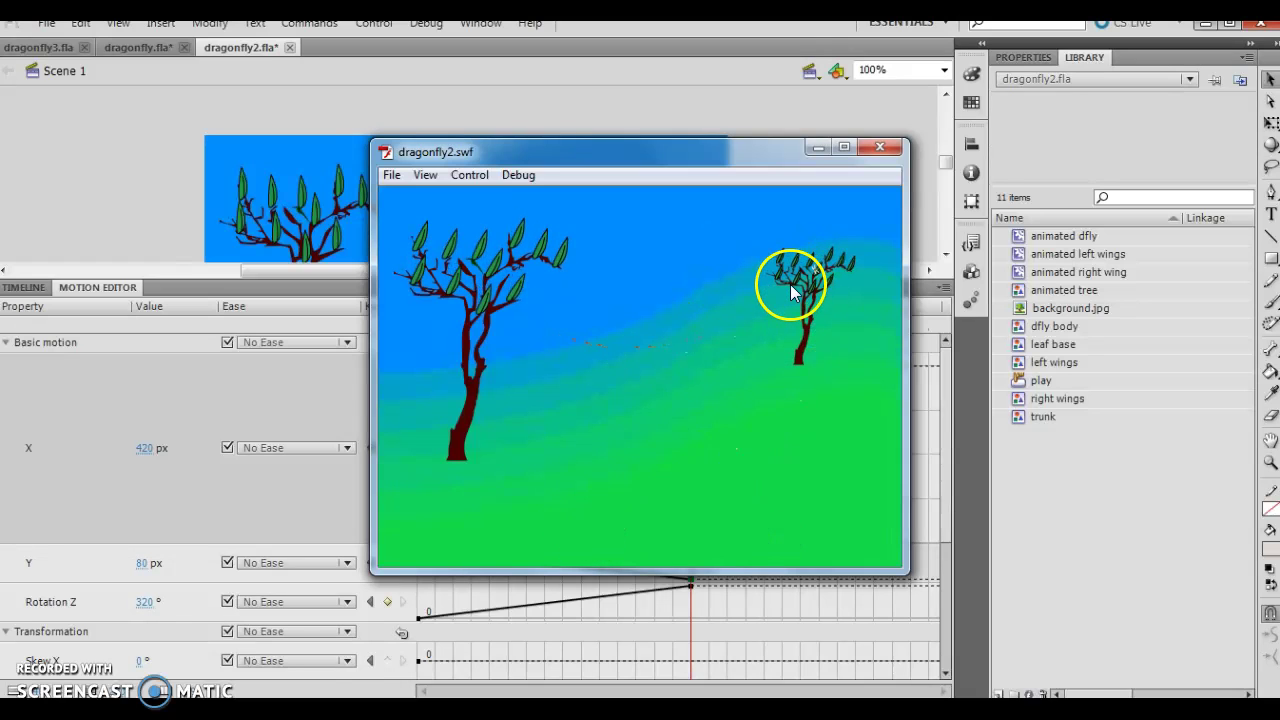
{"action": "left_click", "coordinate": [880, 147]}
Switch to dragonfly3.fla, test the movie, set the dragonflies flying with Play, and close it.
{"action": "left_click", "coordinate": [29, 46]}
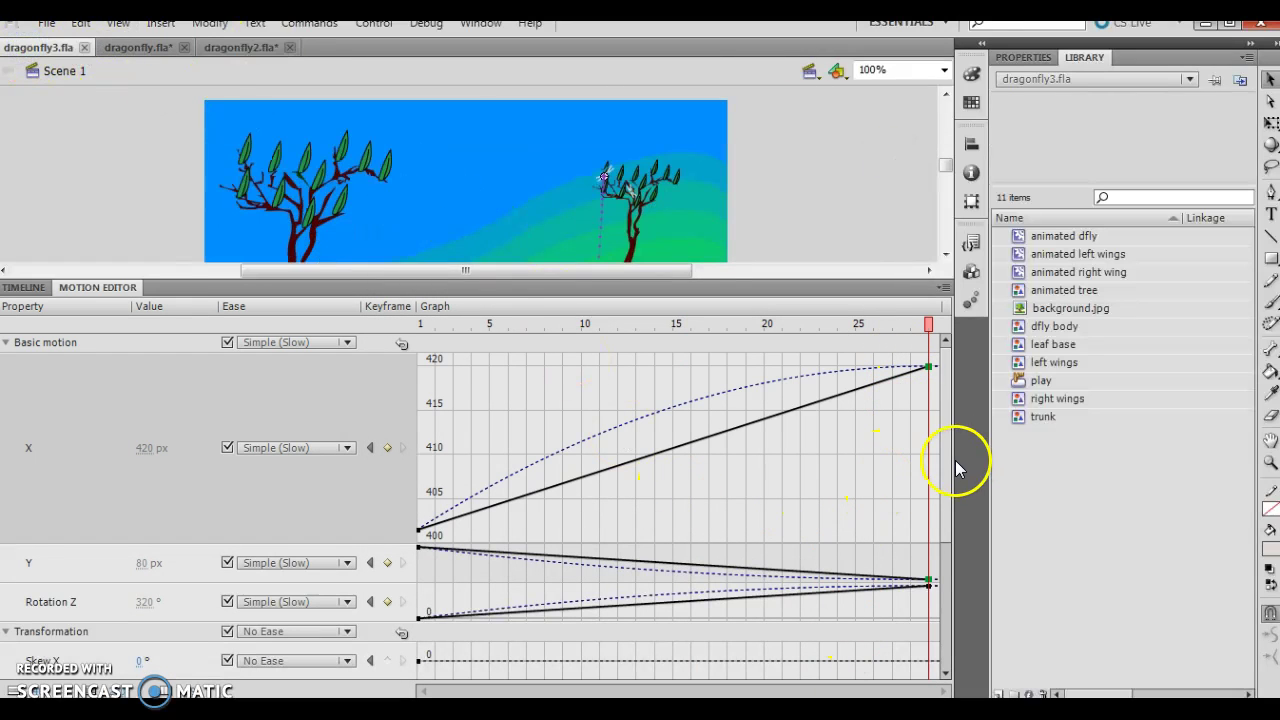
{"action": "left_click_drag", "start_coordinate": [943, 457], "coordinate": [955, 403]}
{"action": "left_click", "coordinate": [376, 26]}
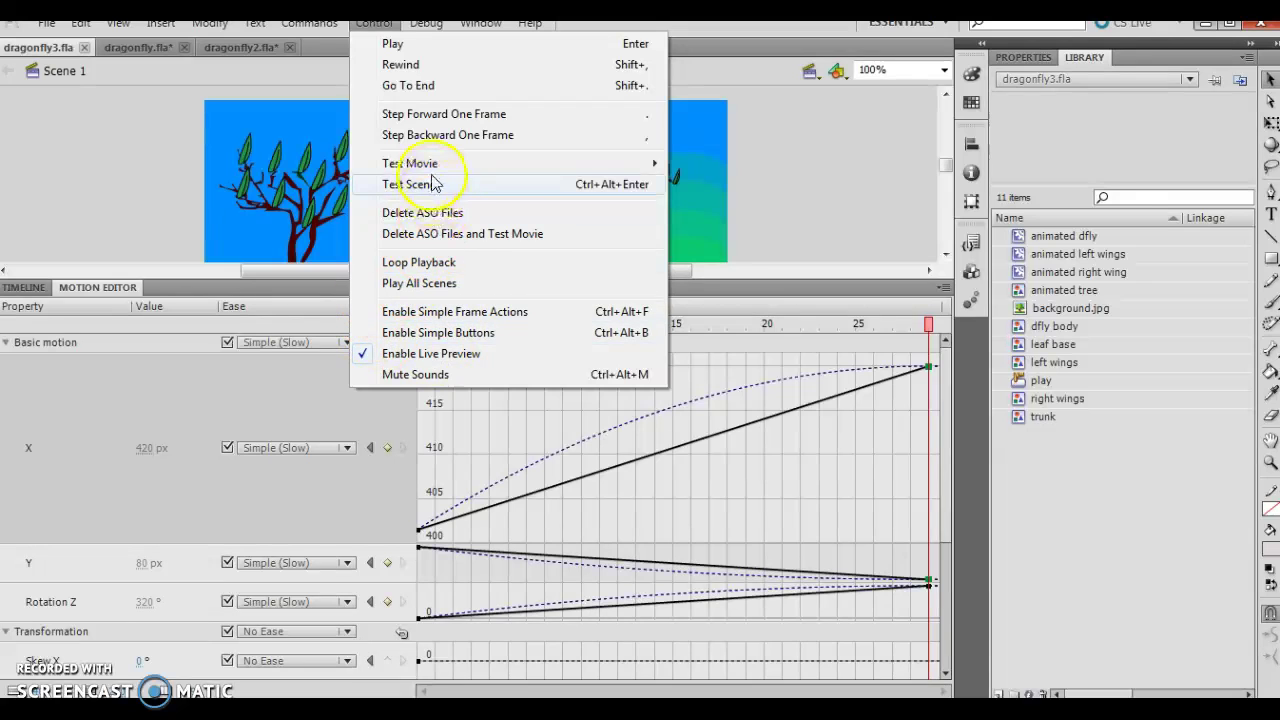
{"action": "mouse_move", "coordinate": [441, 172]}
{"action": "left_click", "coordinate": [740, 163]}
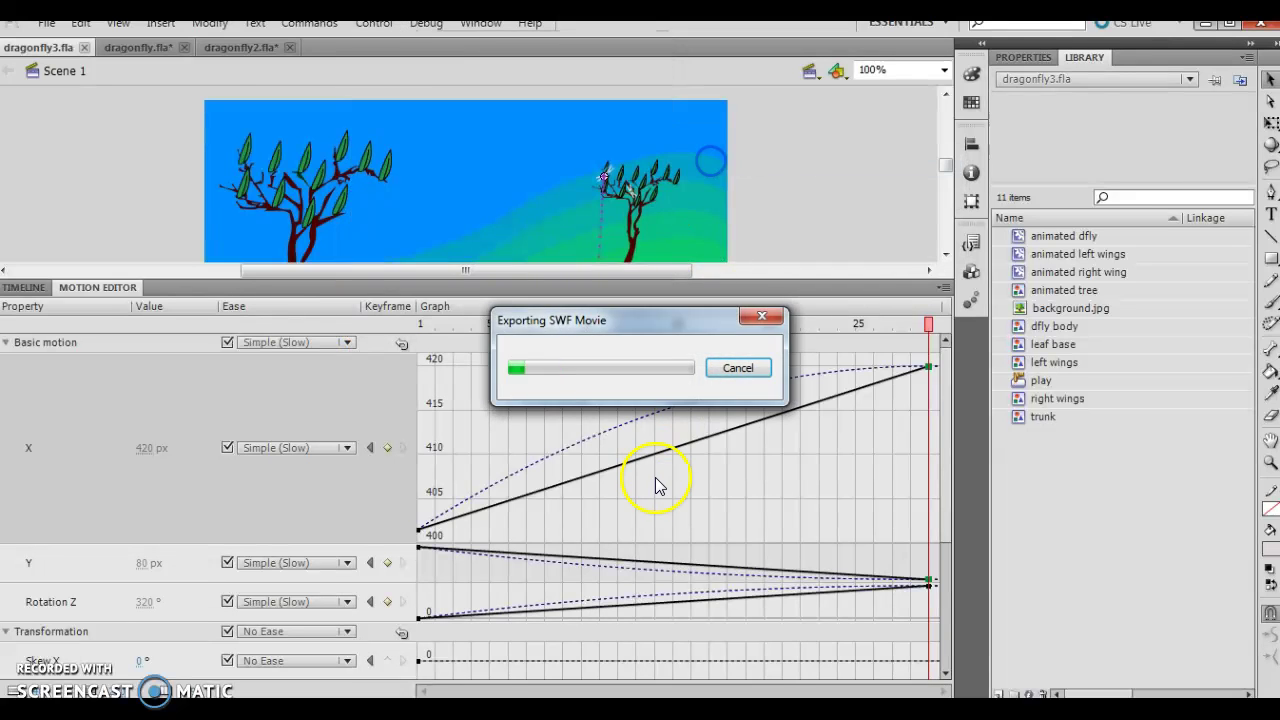
{"action": "left_click", "coordinate": [655, 483]}
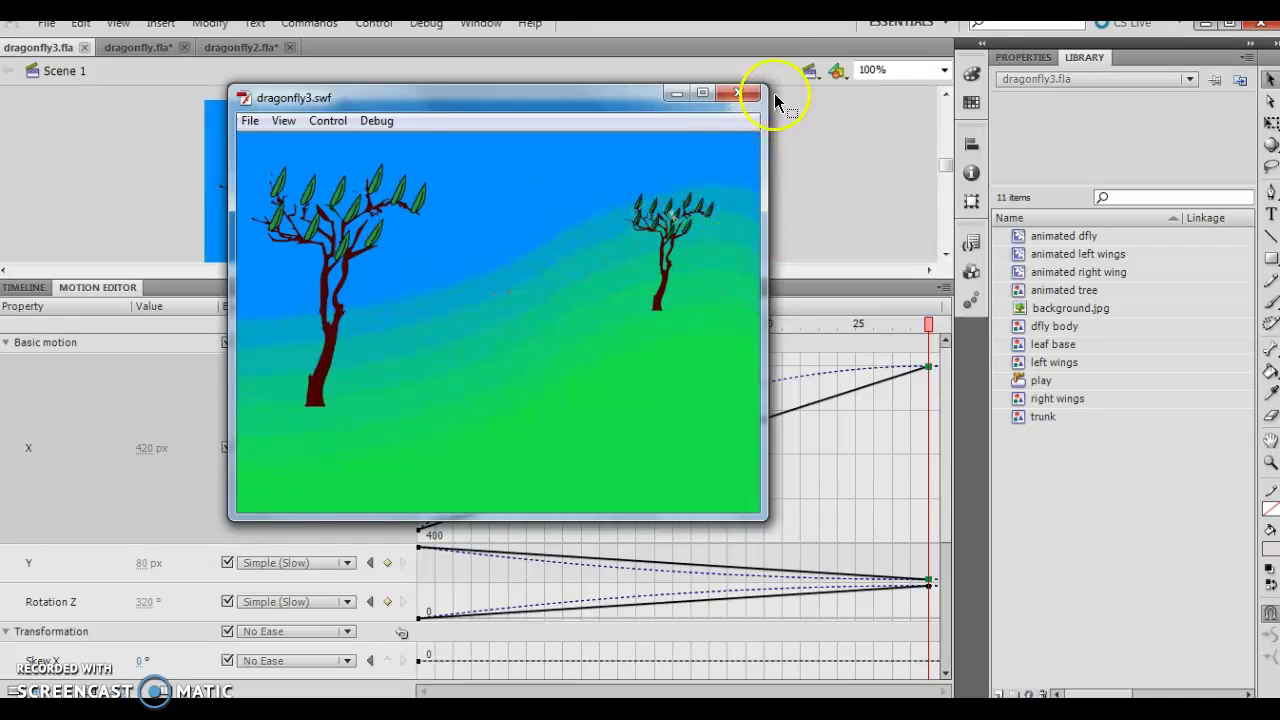
{"action": "left_click", "coordinate": [741, 93]}
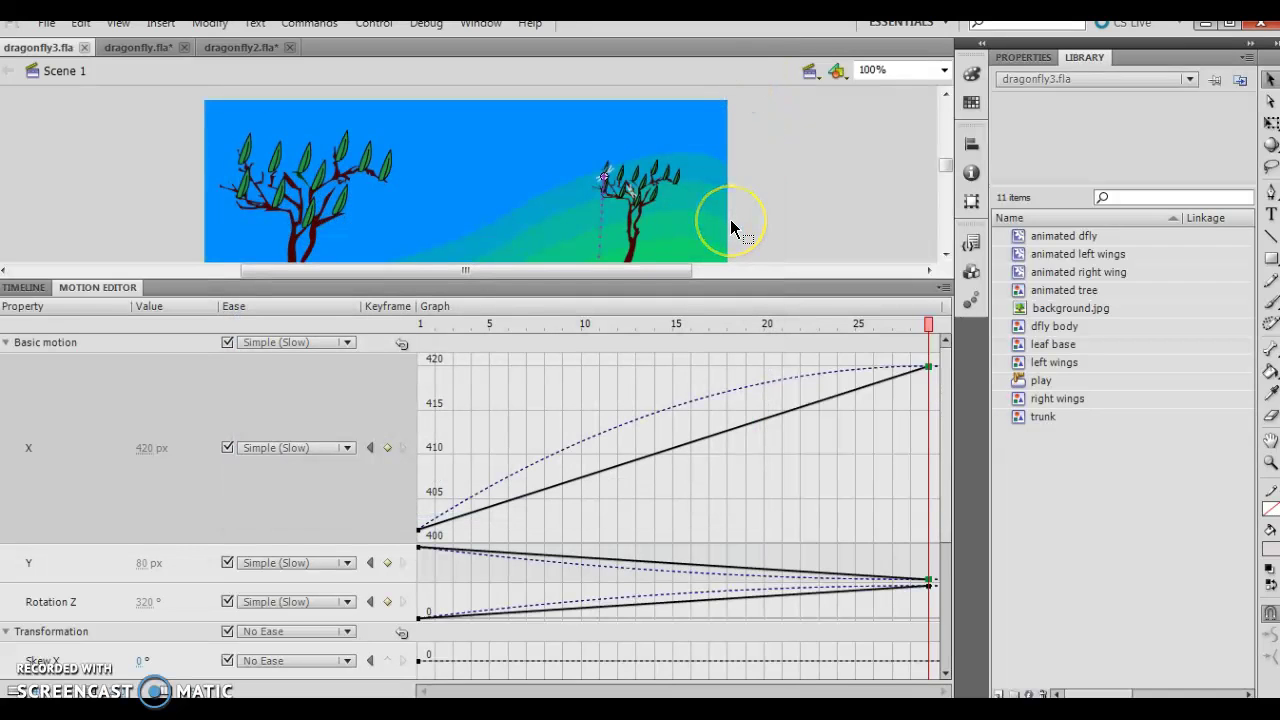